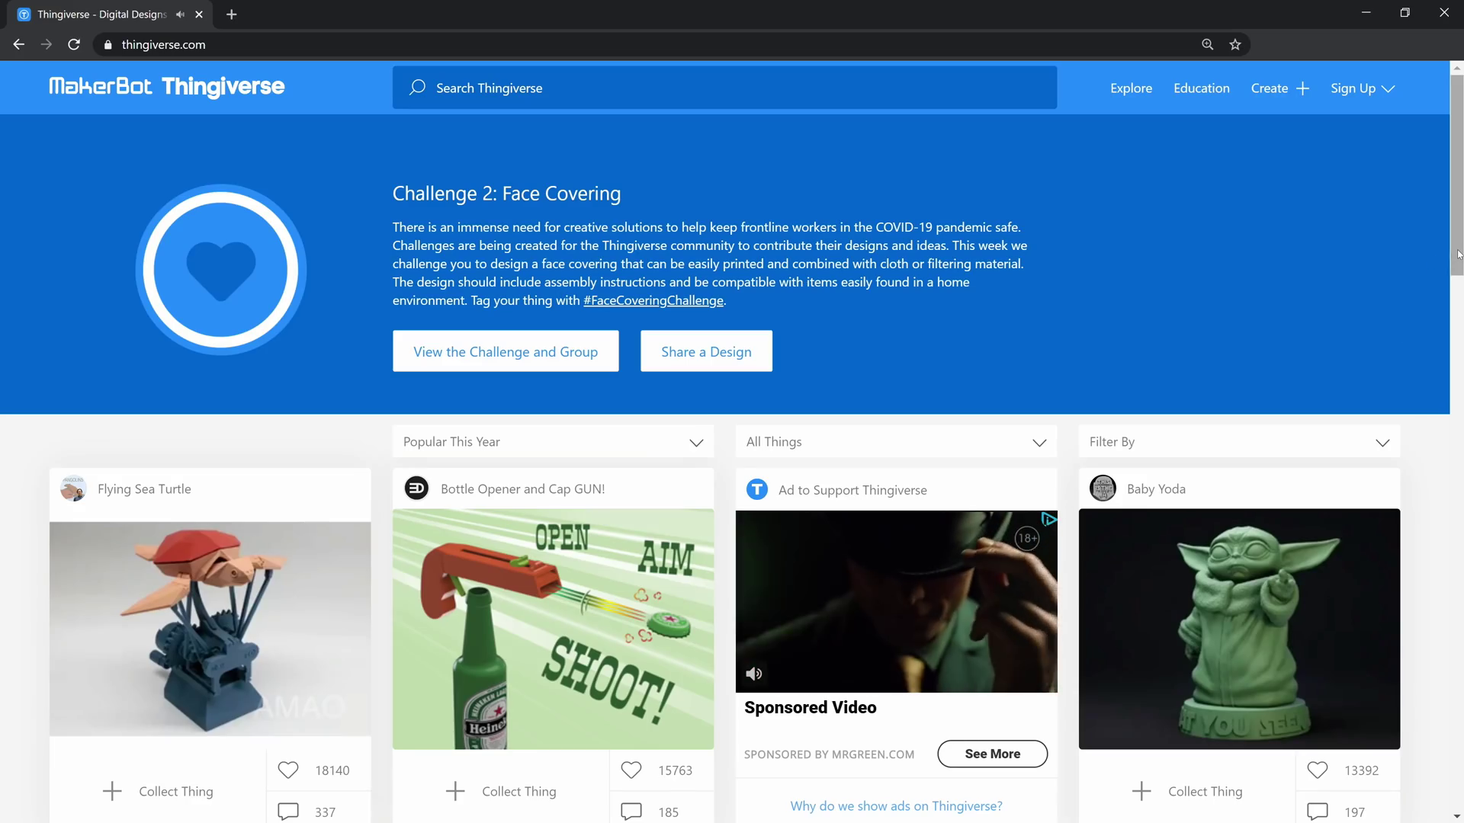
scroll(731, 457, "down", 3)
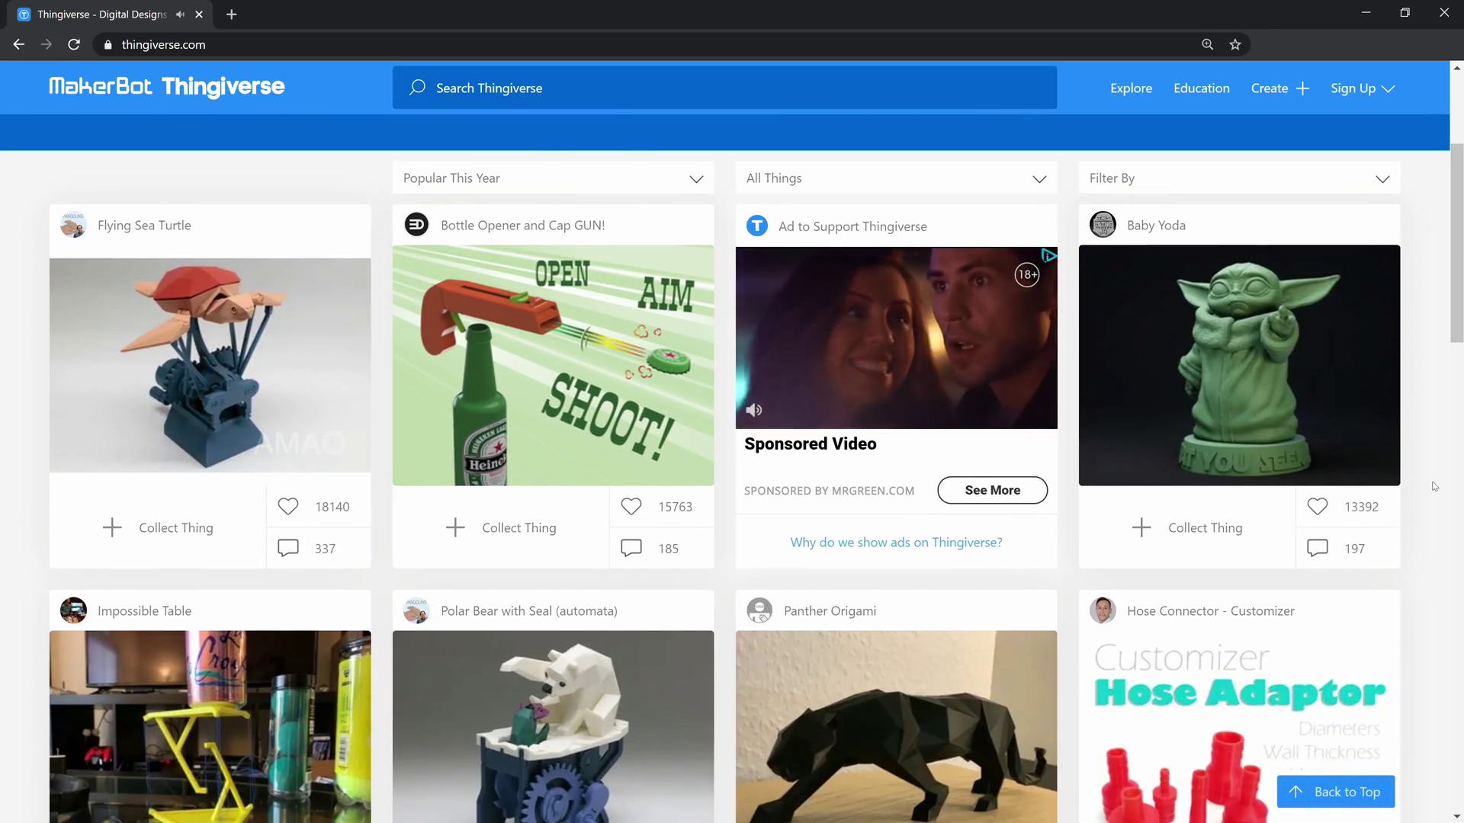
scroll(1434, 487, "down", 10)
scroll(1418, 481, "down", 5)
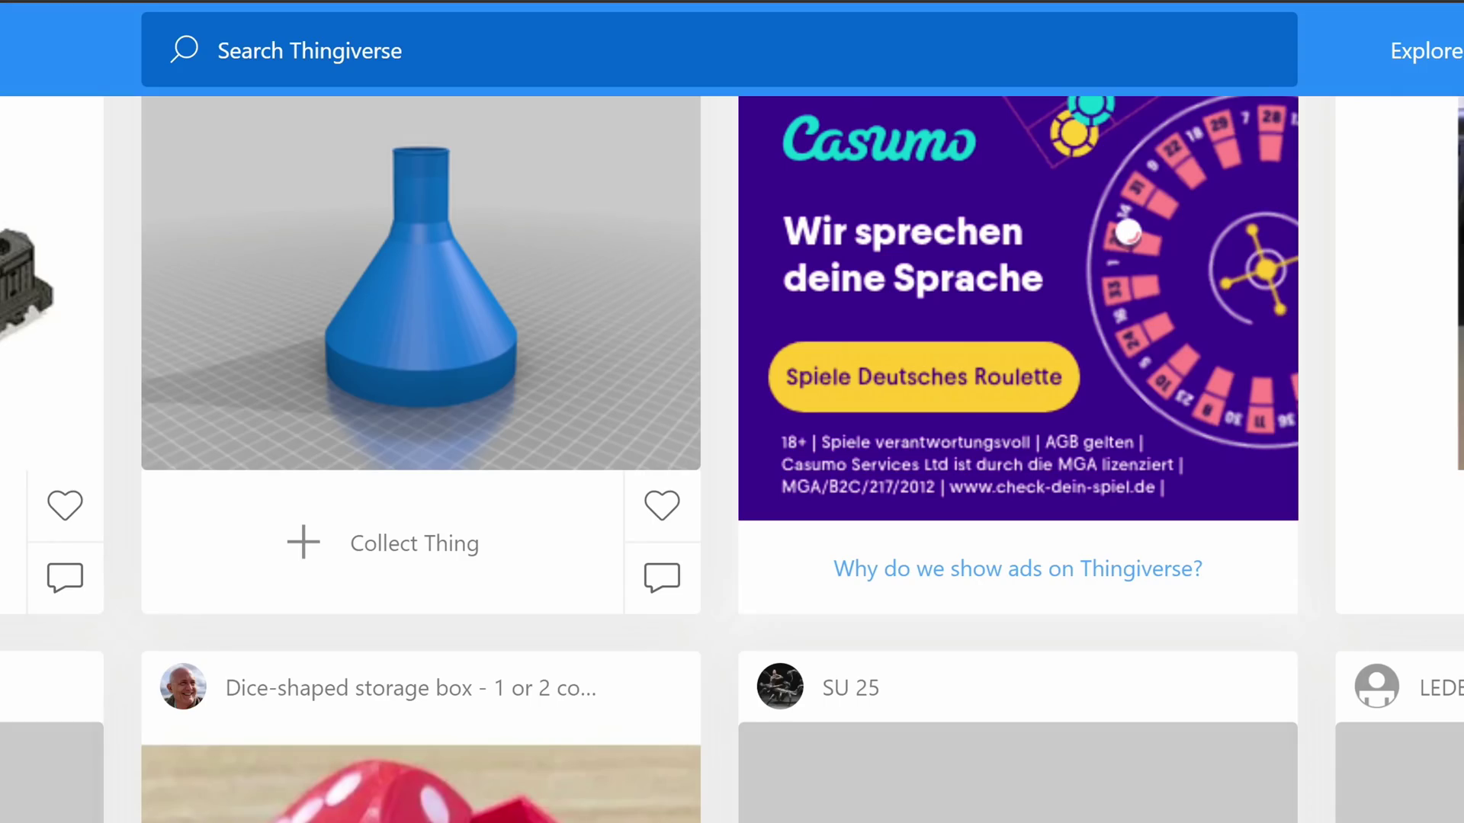
scroll(732, 458, "down", 1)
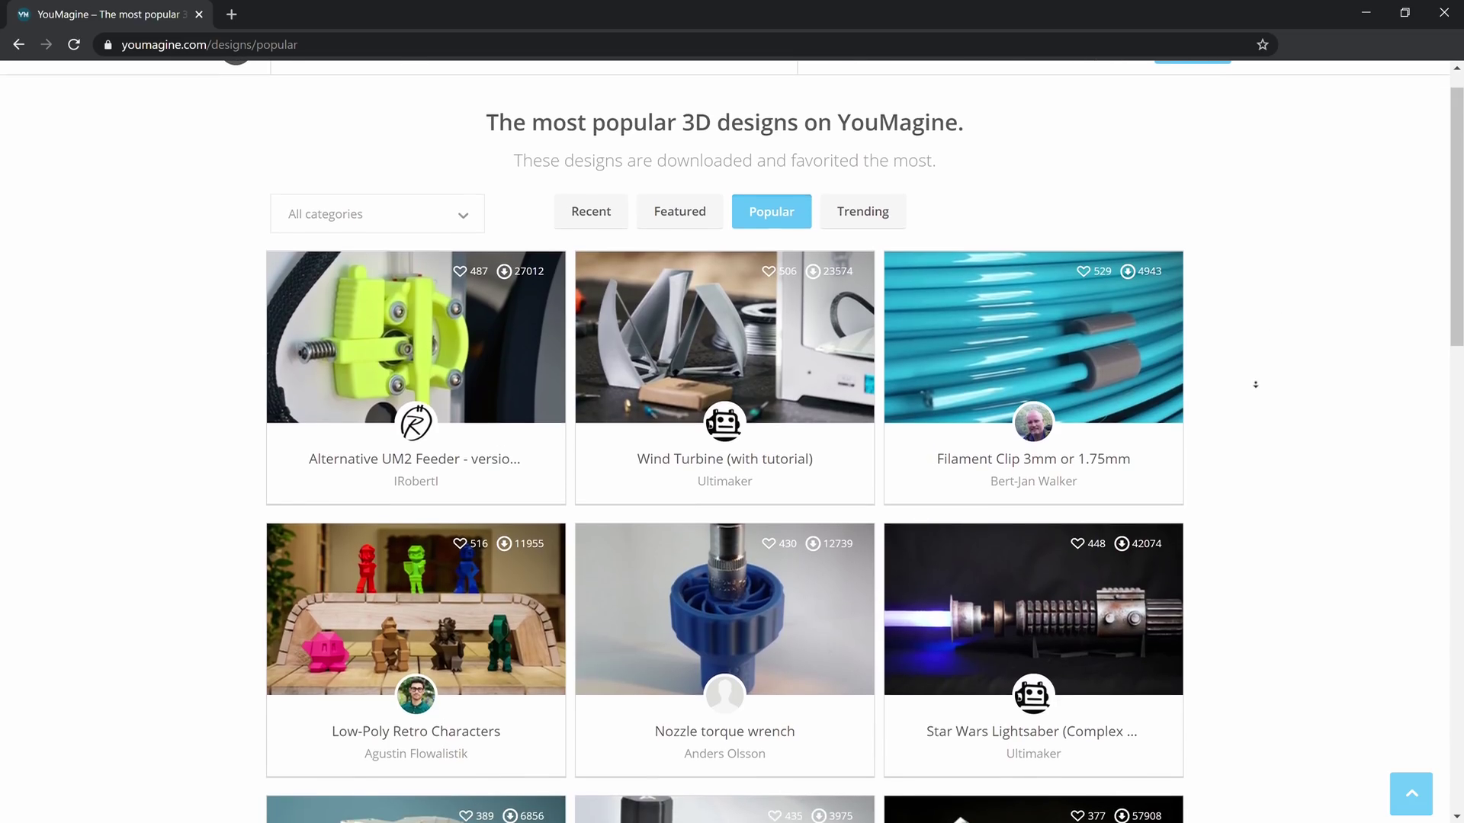
scroll(1253, 409, "down", 3)
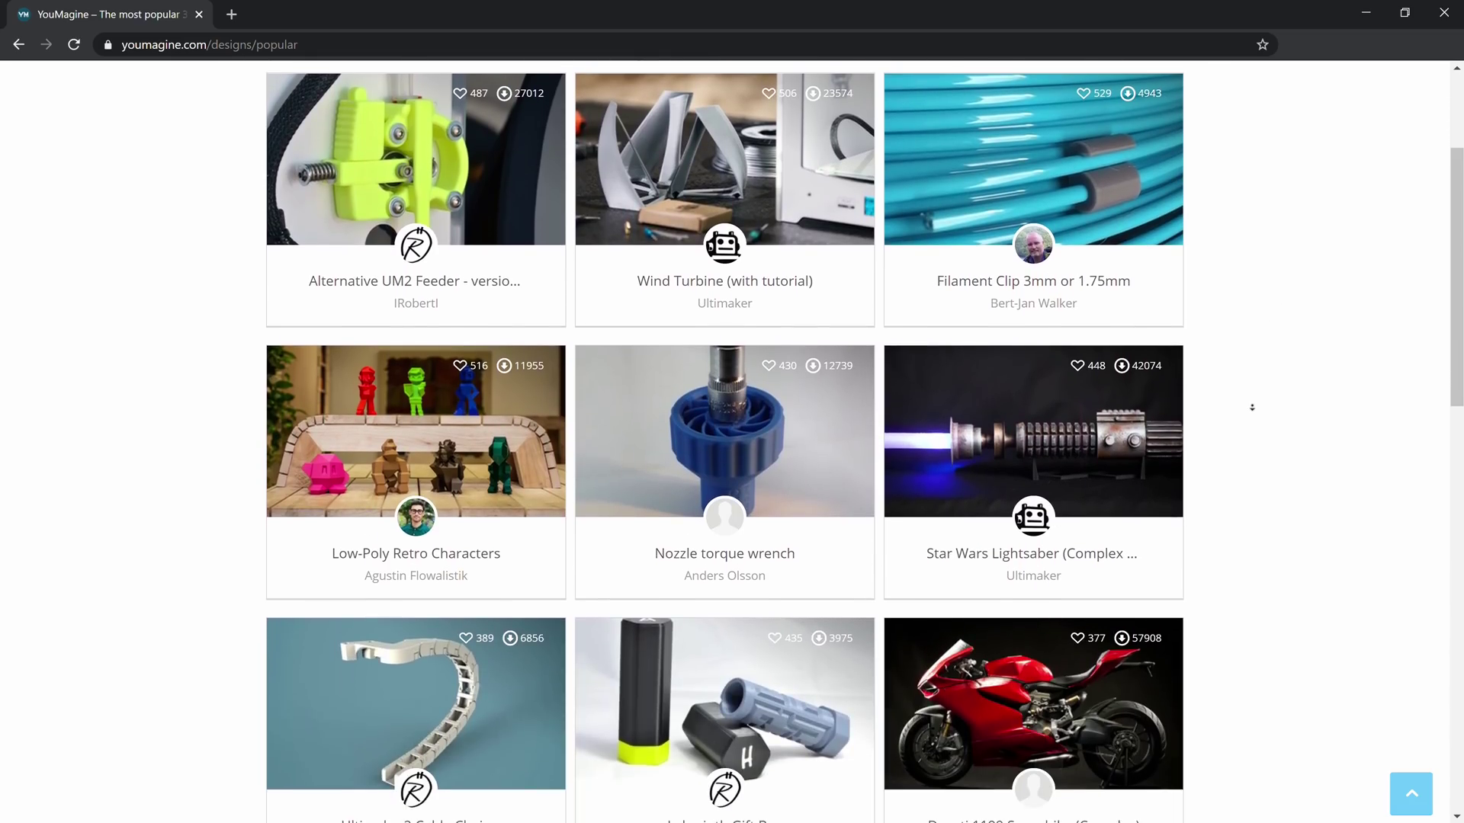
scroll(1252, 407, "down", 2)
scroll(1252, 409, "down", 2)
scroll(1252, 408, "down", 2)
scroll(1252, 407, "down", 2)
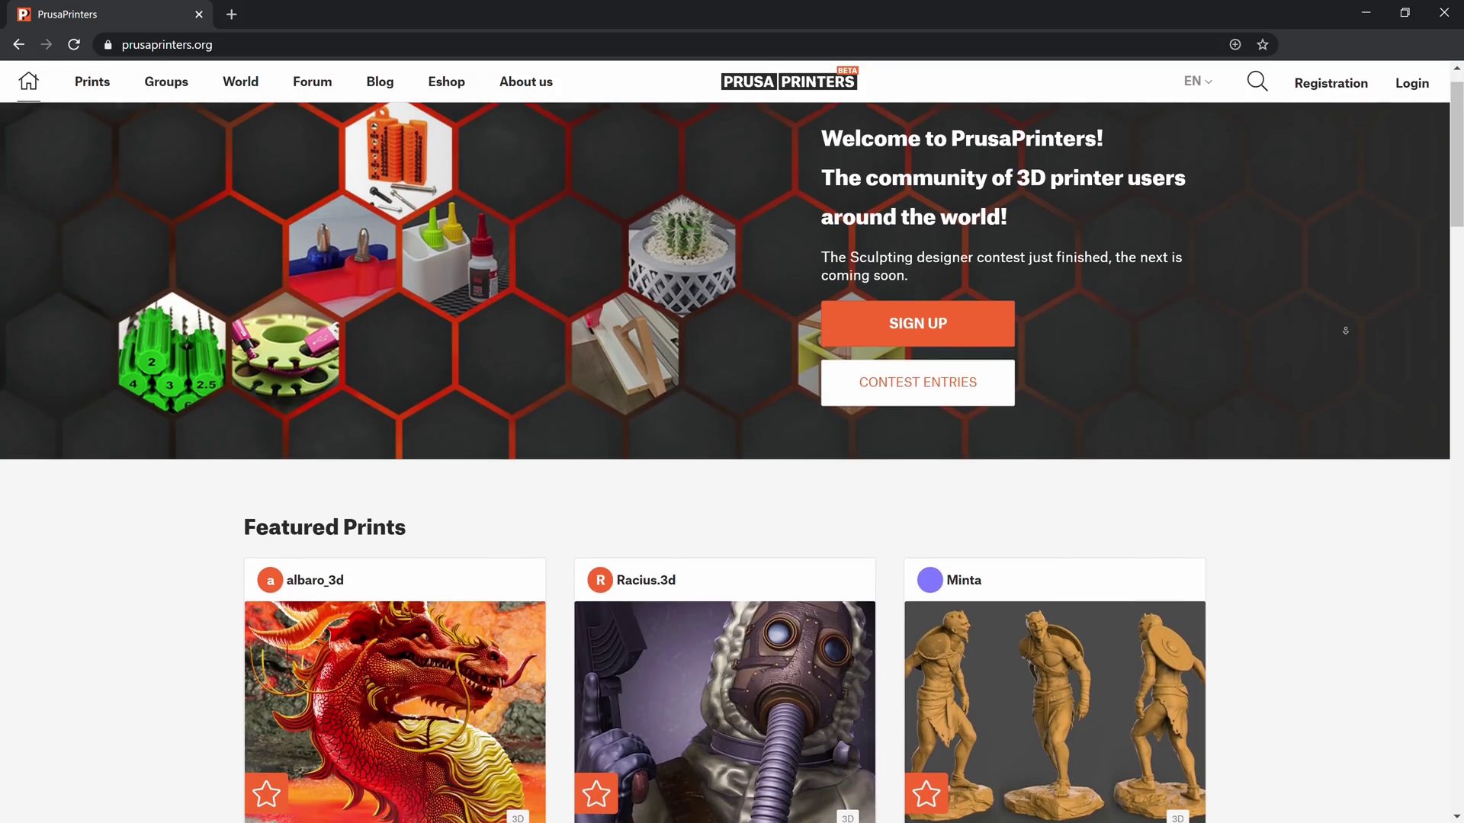
scroll(1345, 331, "down", 1)
scroll(1345, 330, "down", 1)
scroll(1345, 330, "down", 1)
scroll(1344, 330, "down", 1)
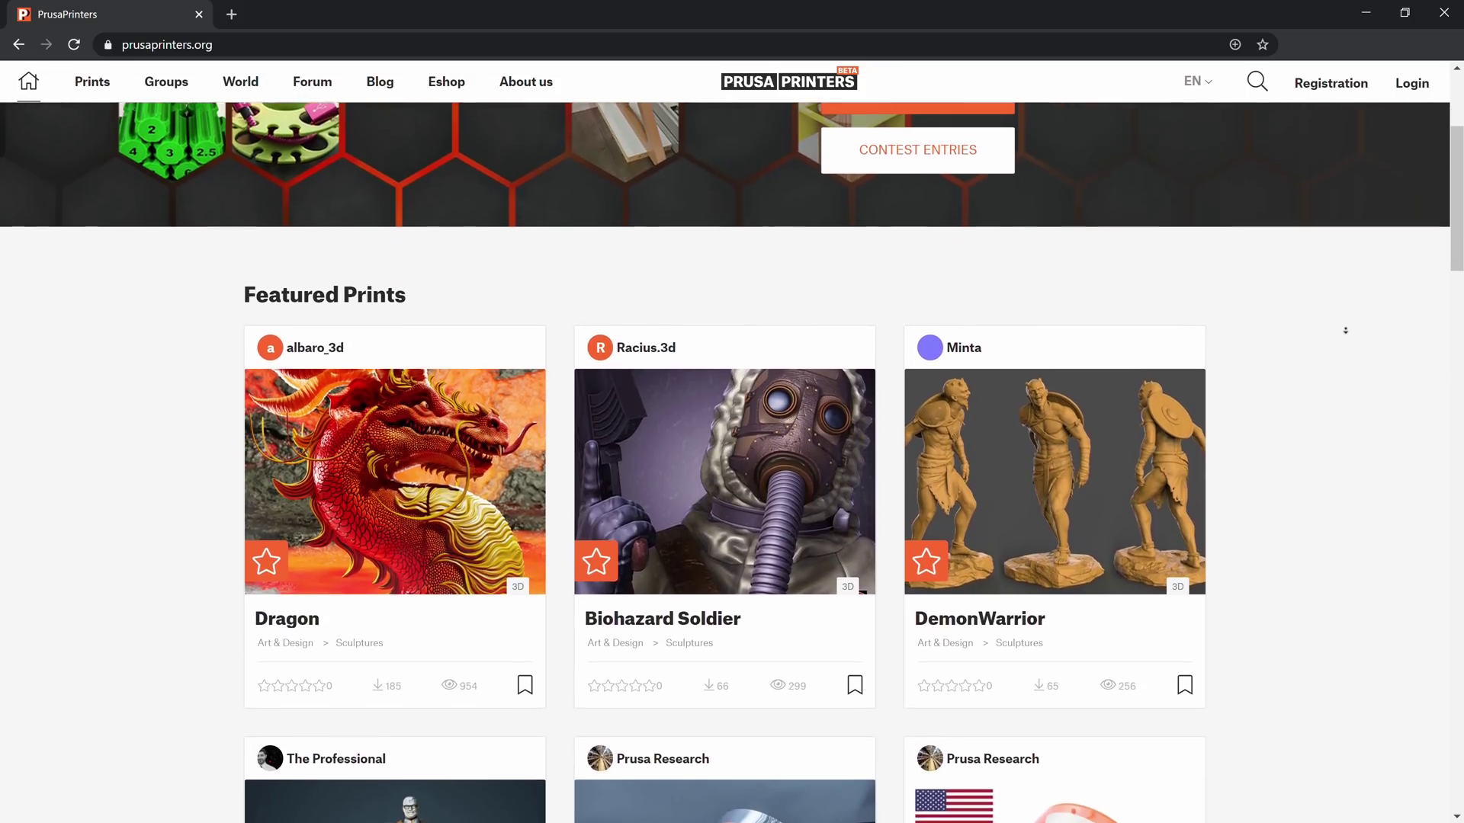
scroll(1345, 330, "down", 1)
scroll(1345, 331, "down", 1)
scroll(1345, 330, "down", 1)
scroll(1344, 331, "down", 1)
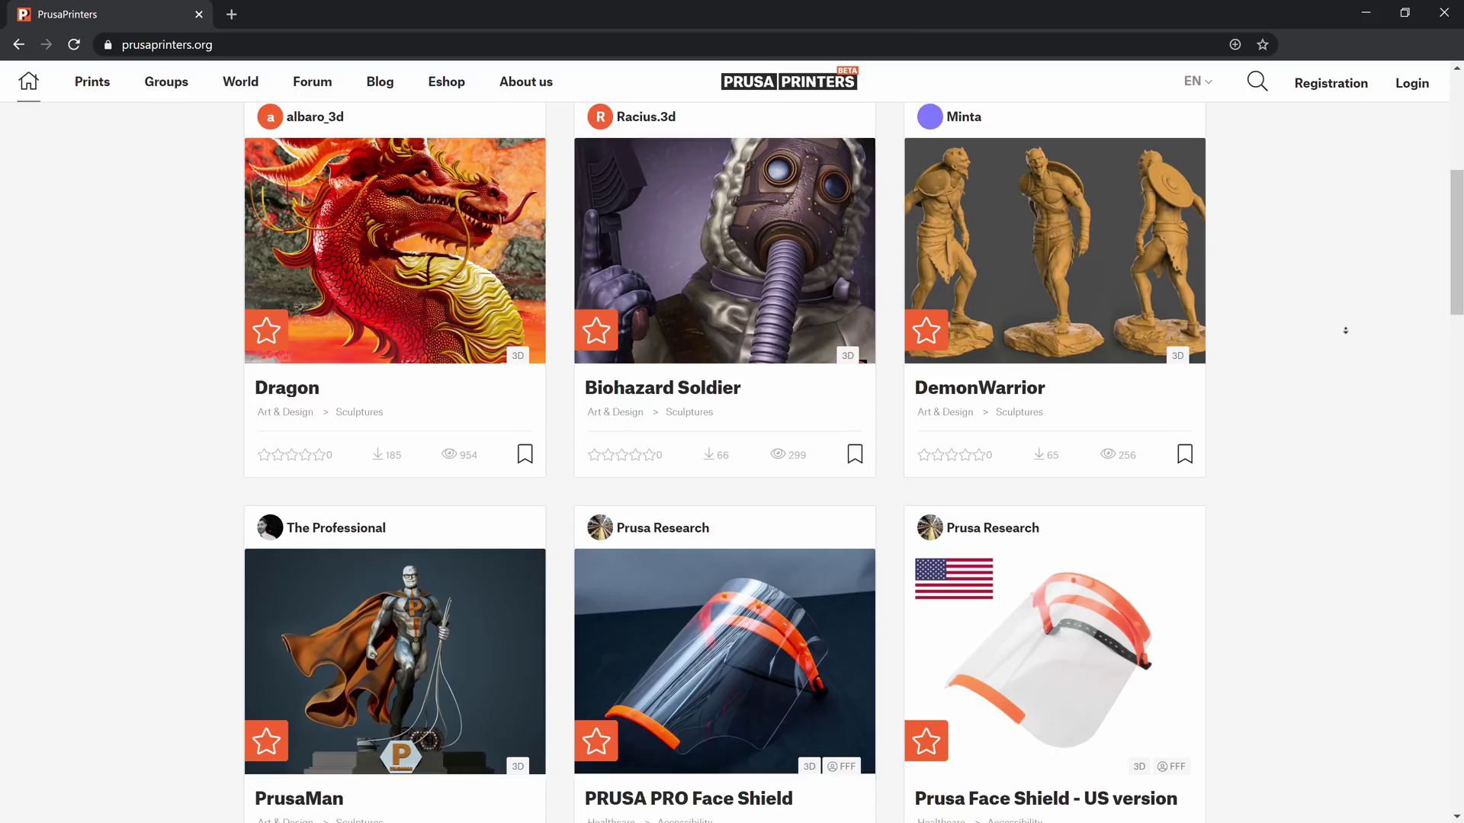
scroll(1345, 330, "down", 1)
scroll(1344, 331, "down", 1)
scroll(1345, 331, "down", 1)
scroll(1345, 331, "down", 1)
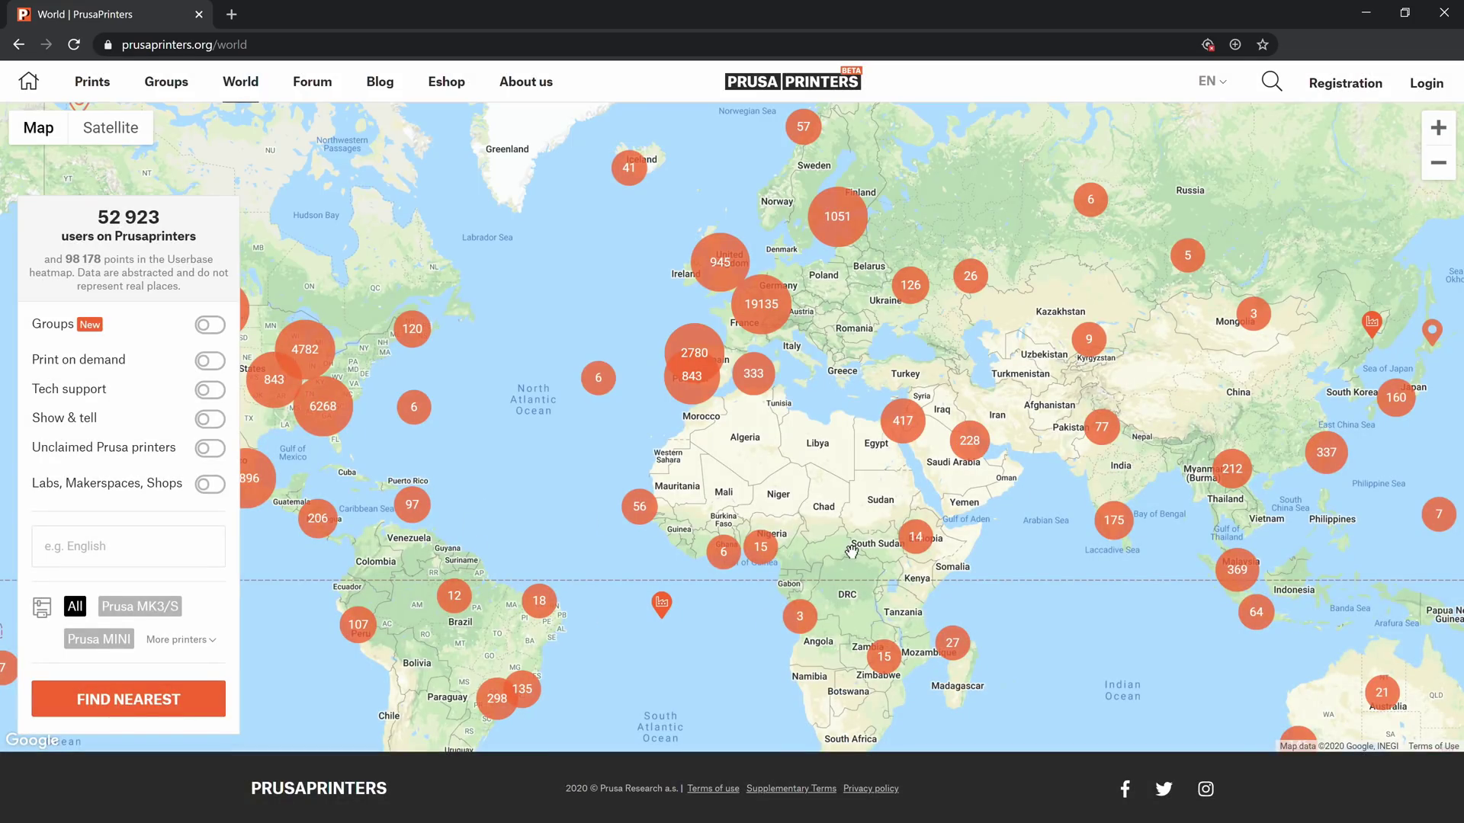
Pan across the world map of PrusaPrinters users.
mouse_move(852, 550)
left_mouse_down()
mouse_move(1230, 334)
mouse_move(1219, 325)
left_mouse_up()
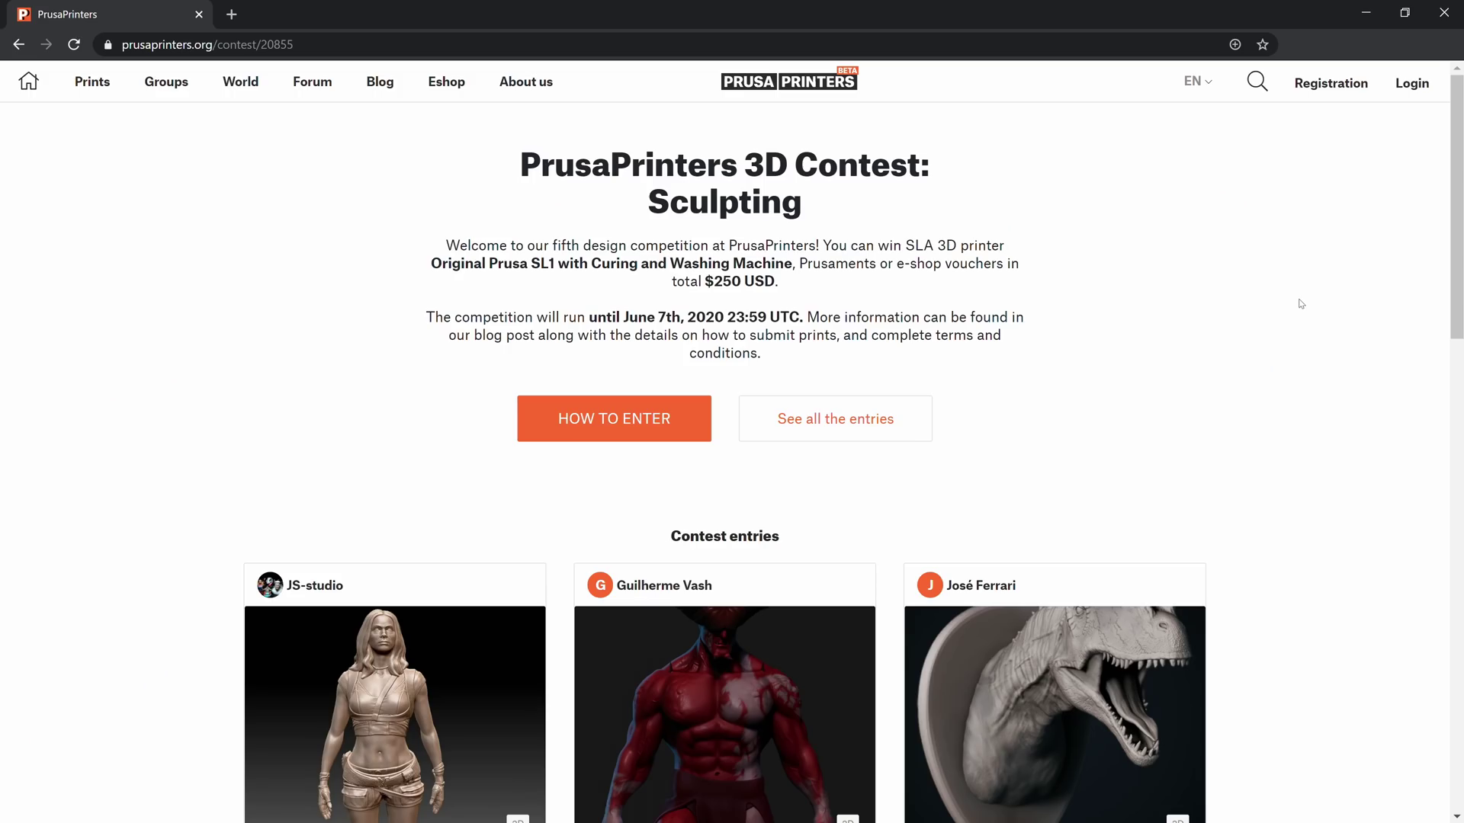
scroll(1309, 463, "down", 5)
scroll(1308, 464, "down", 5)
scroll(1309, 463, "down", 2)
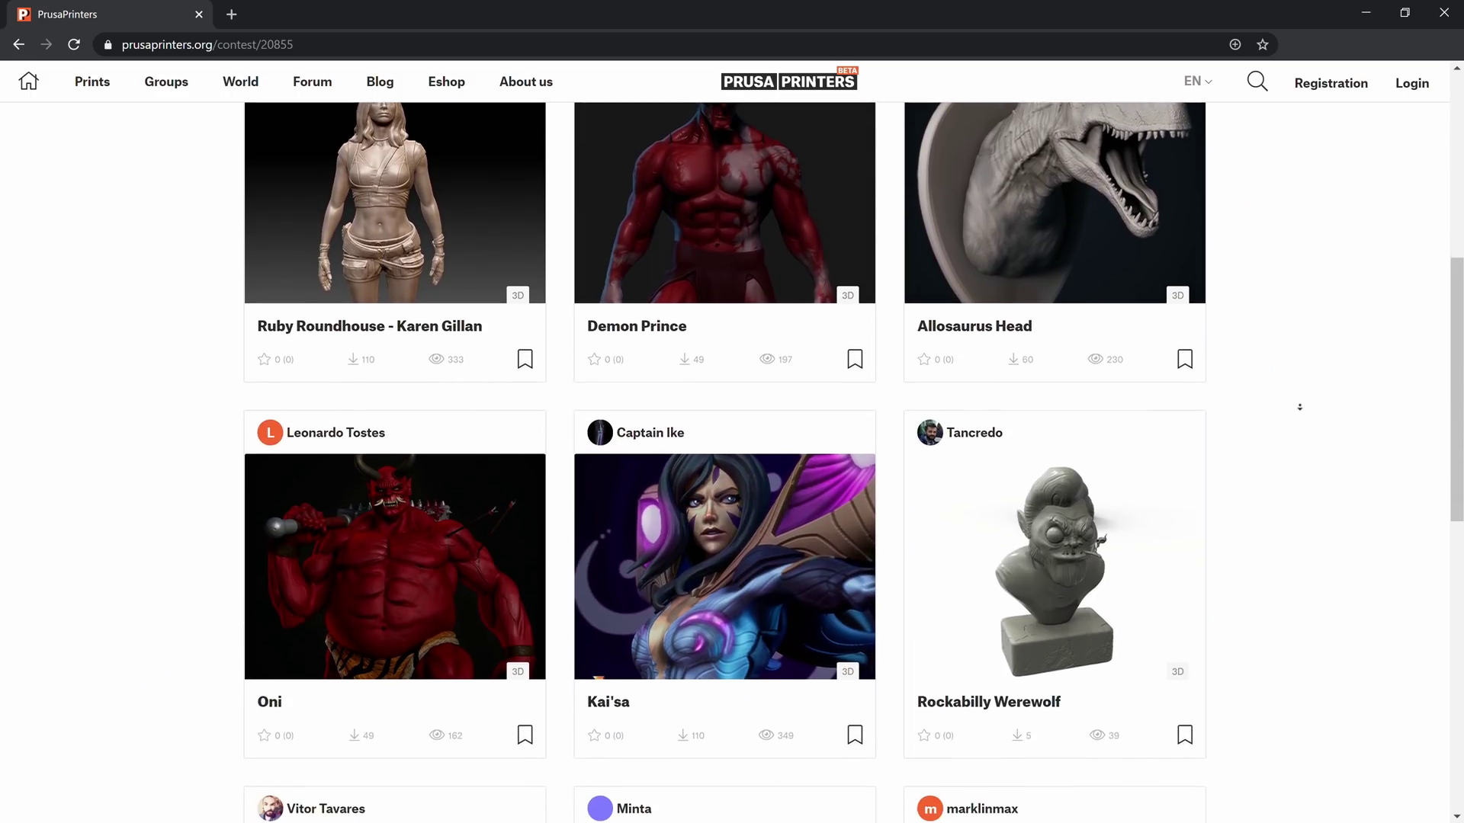
scroll(1304, 435, "down", 2)
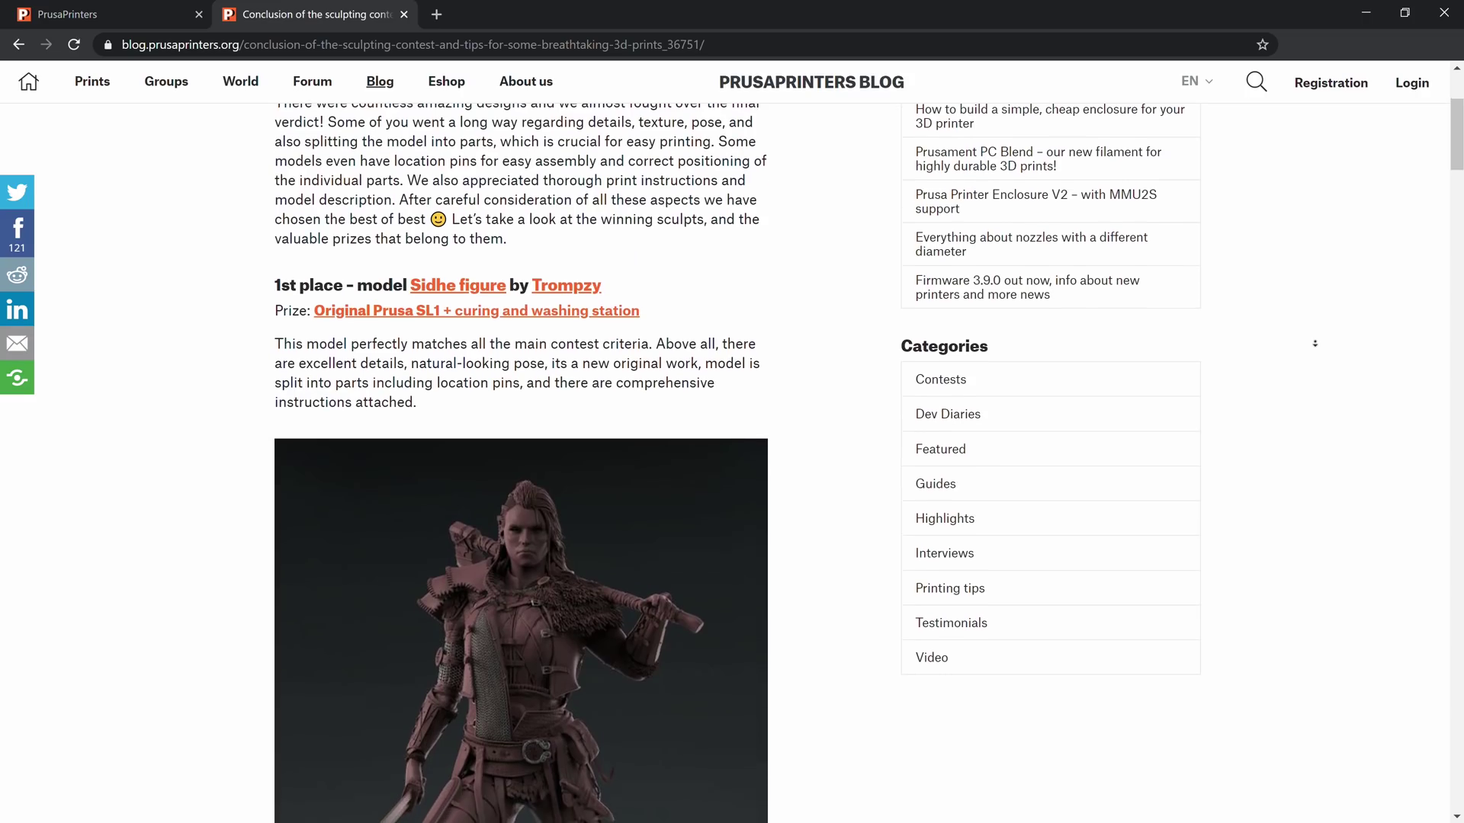
scroll(1313, 344, "down", 2)
scroll(1314, 343, "down", 2)
scroll(1314, 344, "down", 1)
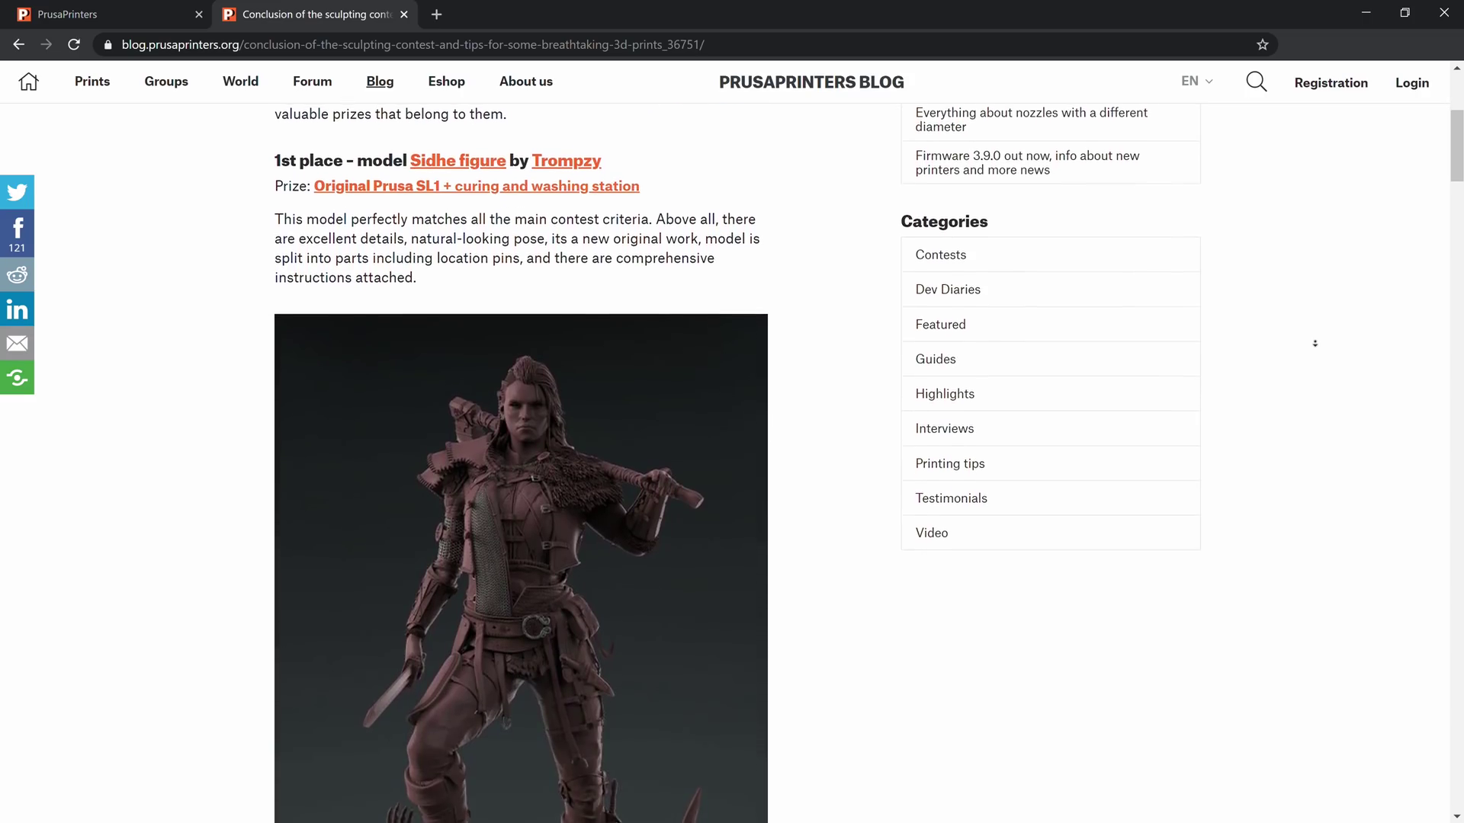
scroll(1315, 343, "down", 1)
scroll(1314, 343, "down", 1)
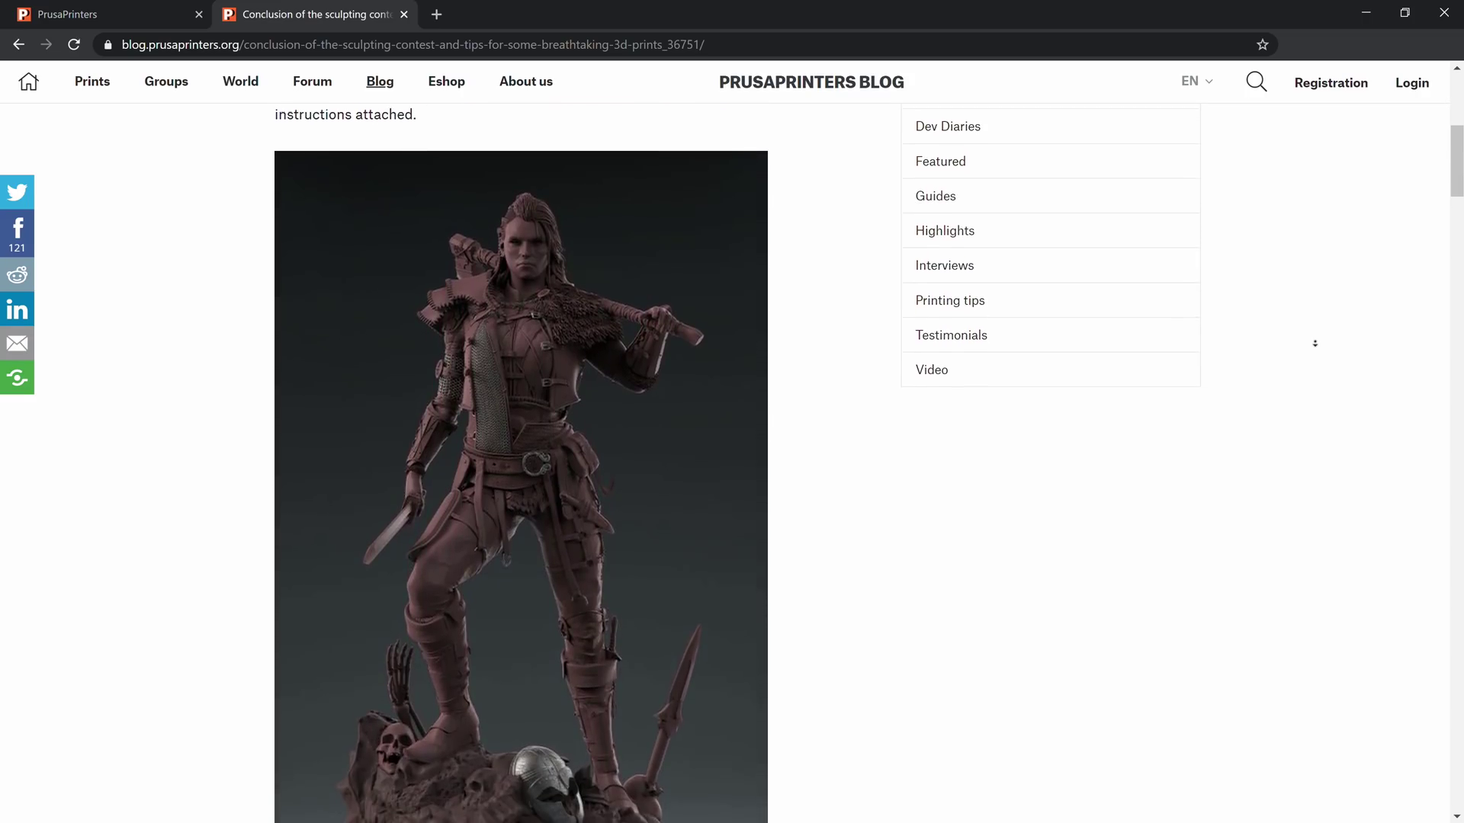
scroll(1314, 344, "down", 1)
scroll(1314, 343, "down", 5)
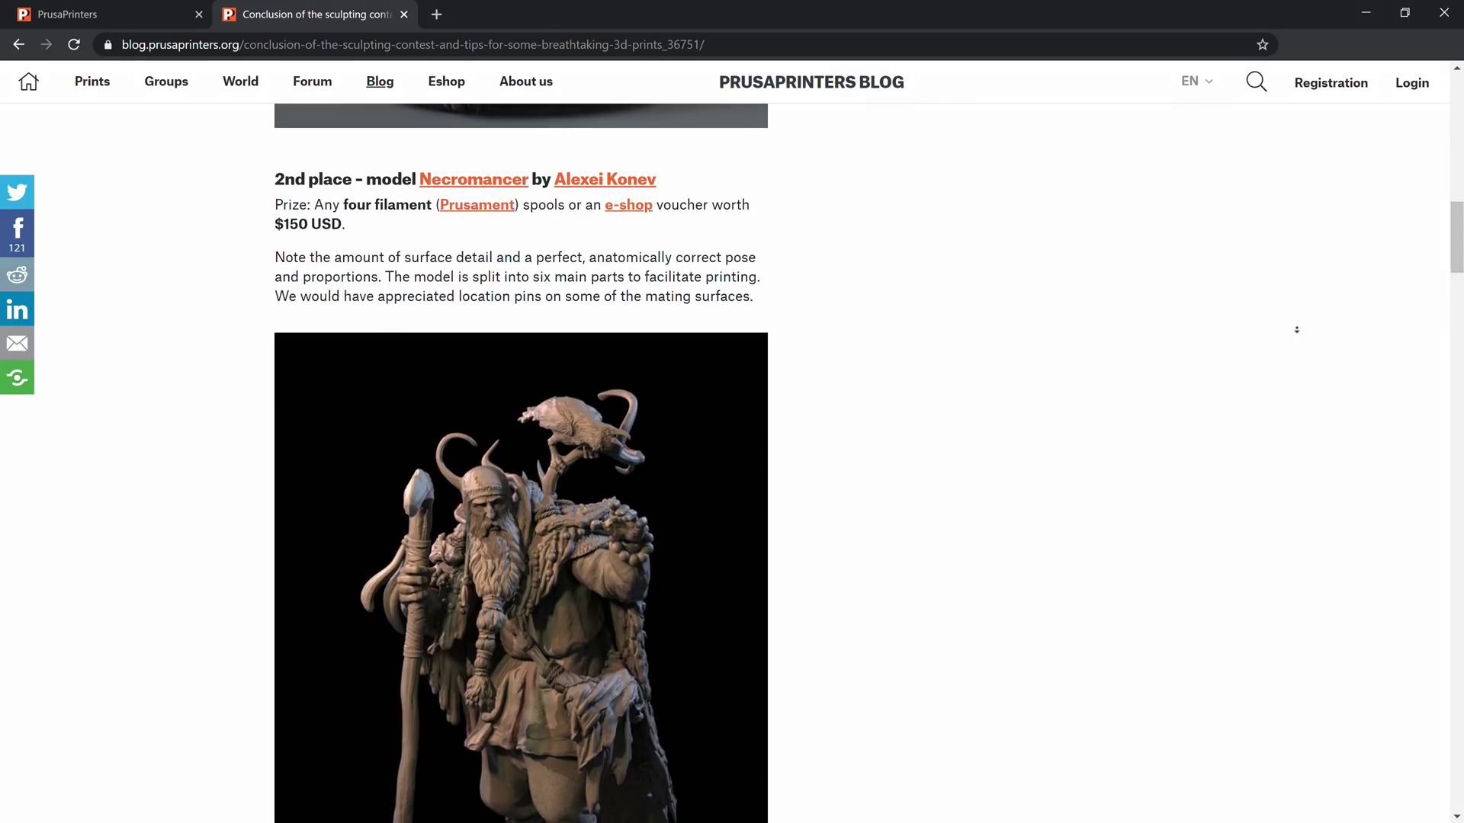
scroll(1296, 329, "down", 1)
scroll(1295, 329, "down", 1)
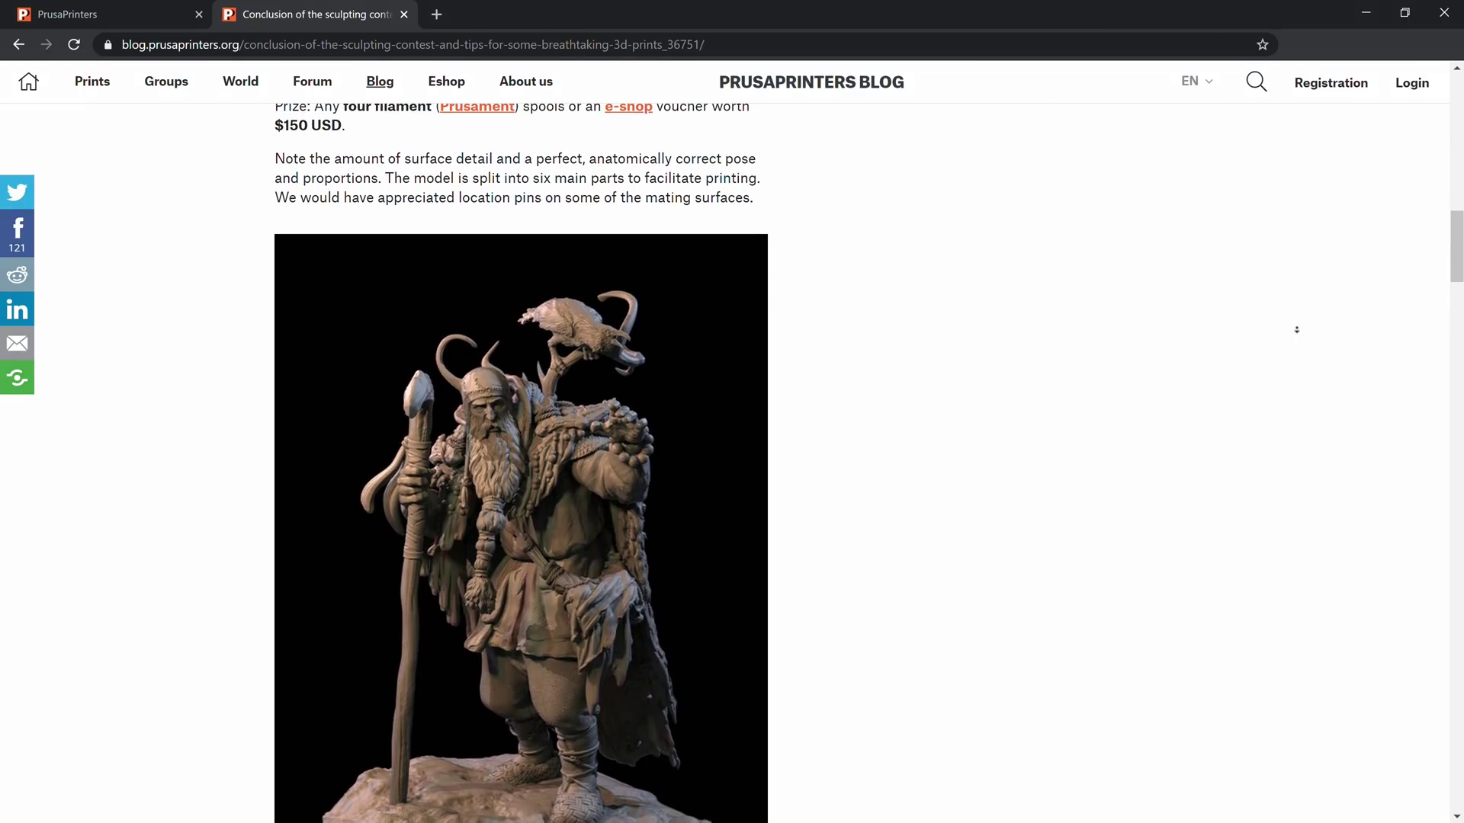
scroll(1314, 324, "down", 5)
scroll(1314, 324, "down", 1)
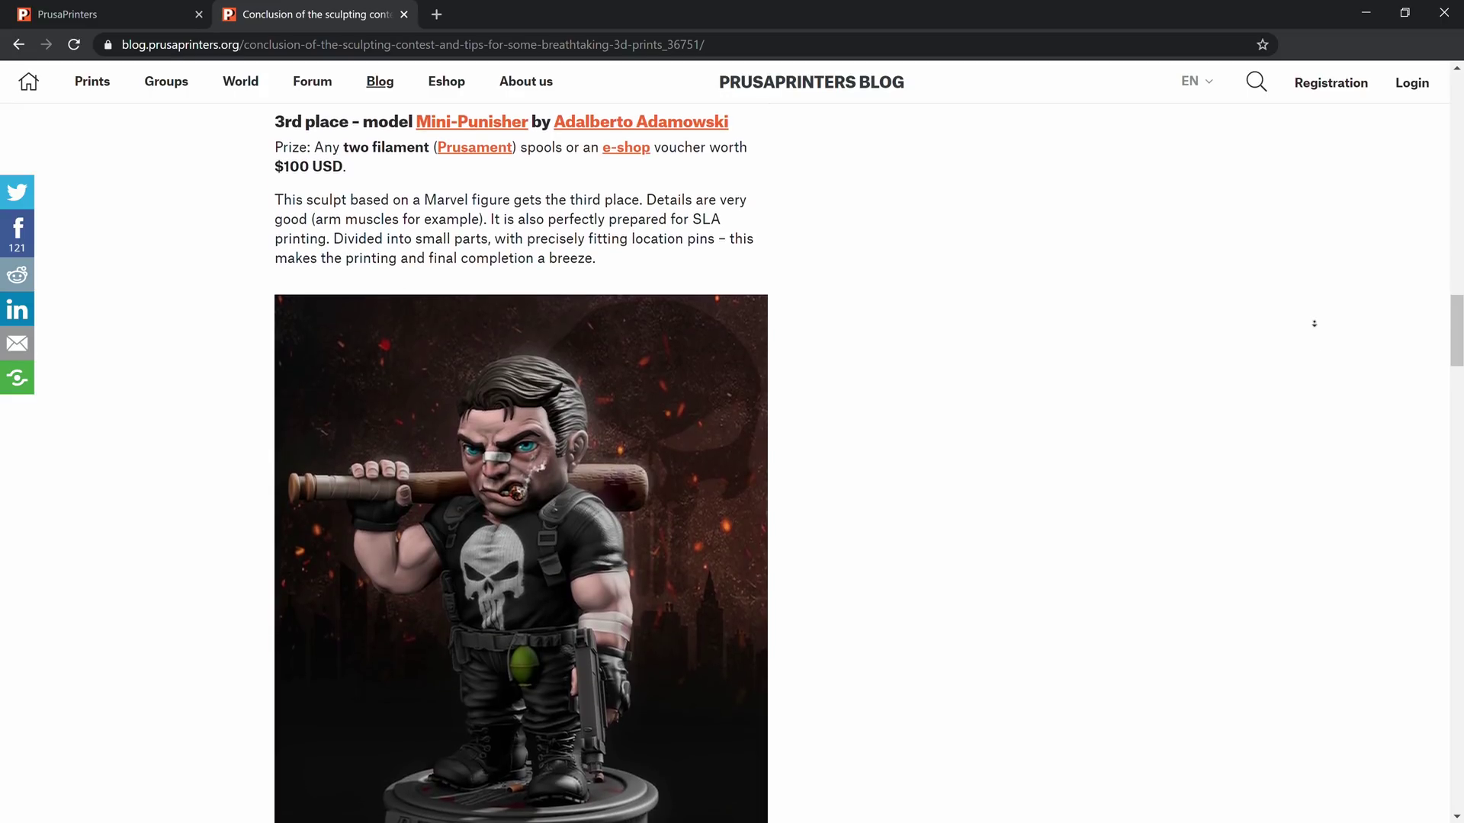
scroll(1314, 324, "down", 1)
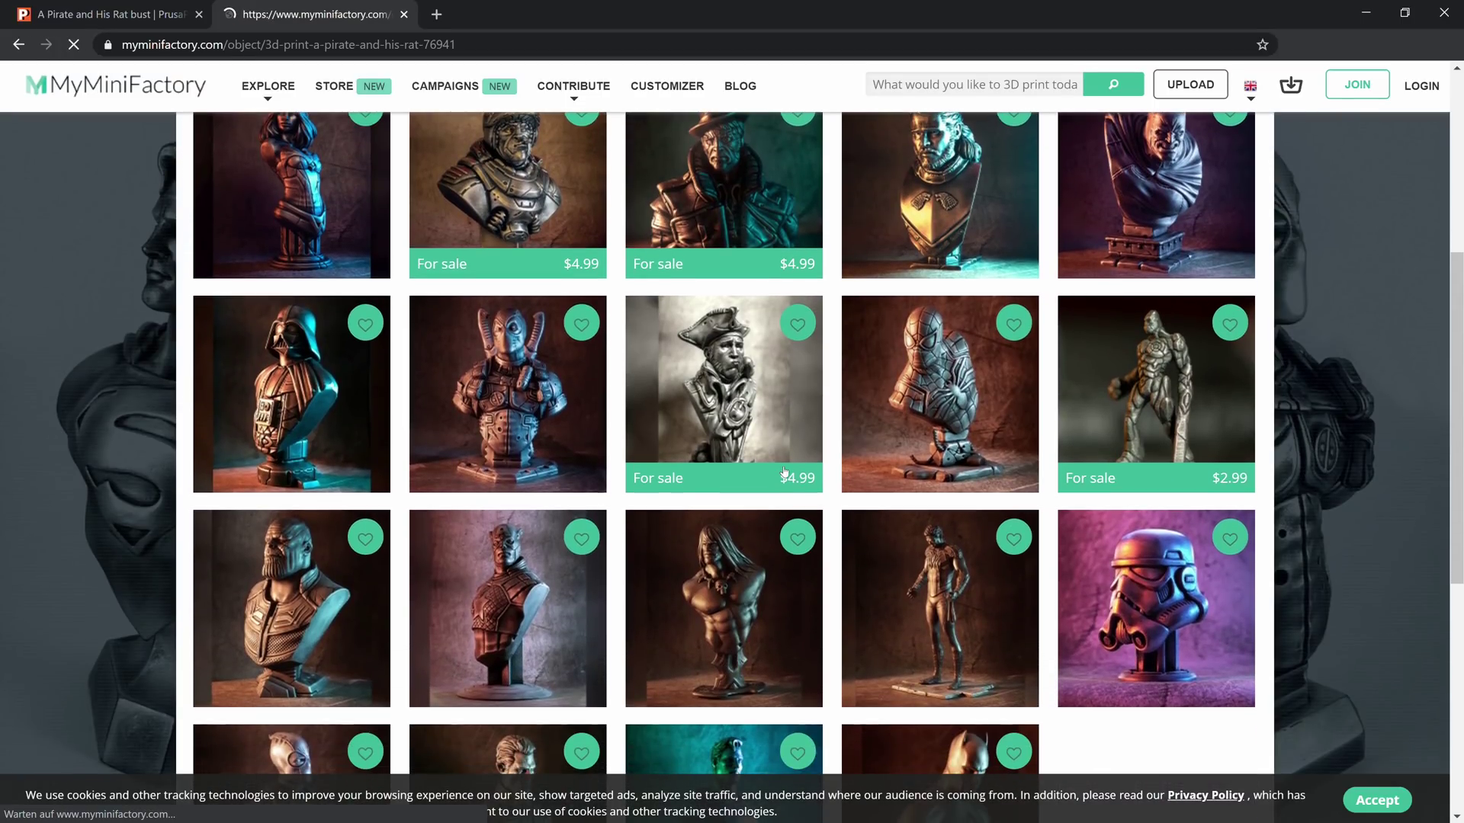
Go to the pirate and rat bust's model page on MyMiniFactory.
left_click(790, 438)
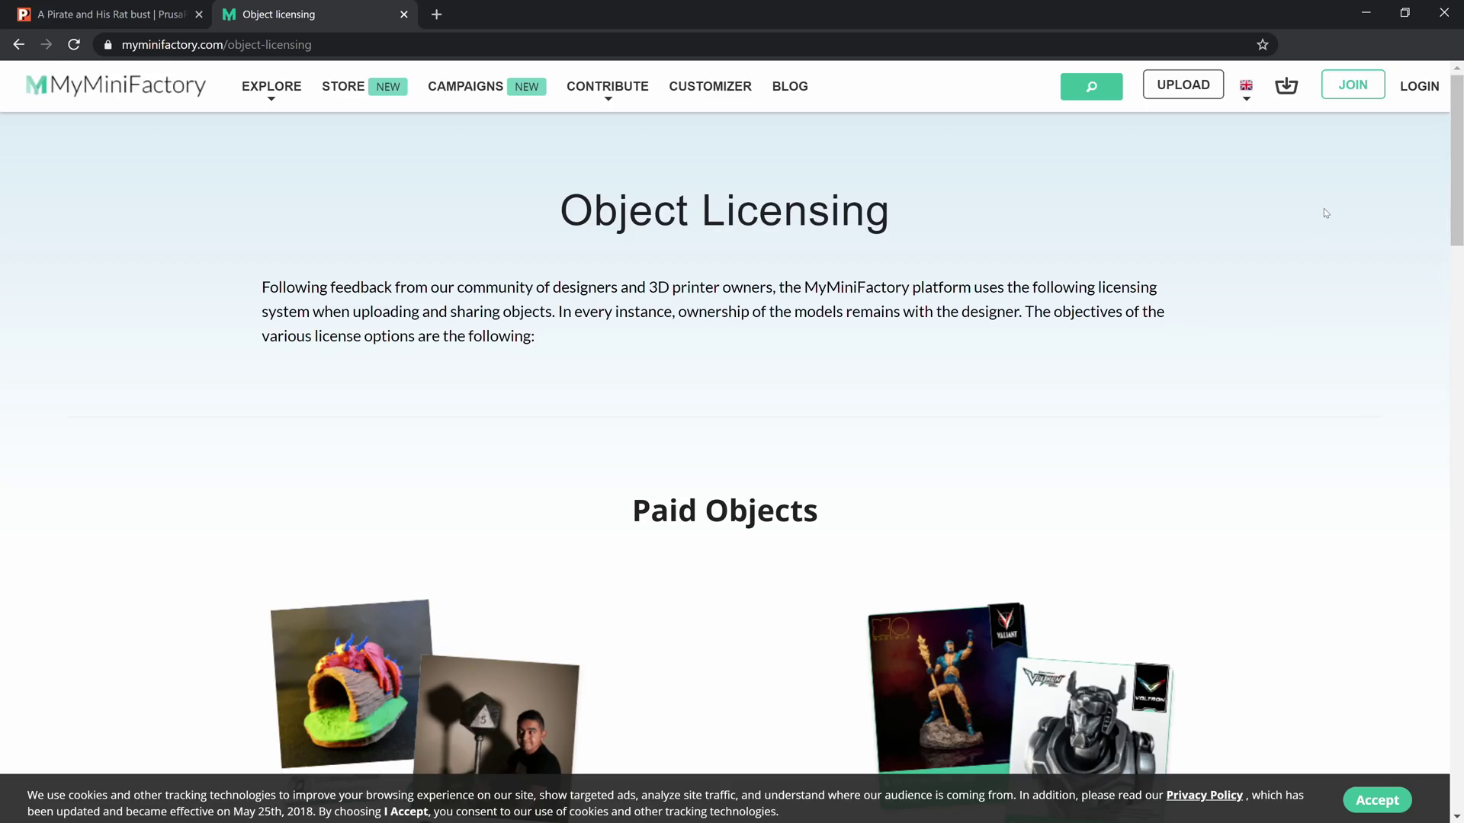
scroll(1323, 208, "down", 1)
scroll(1336, 378, "down", 3)
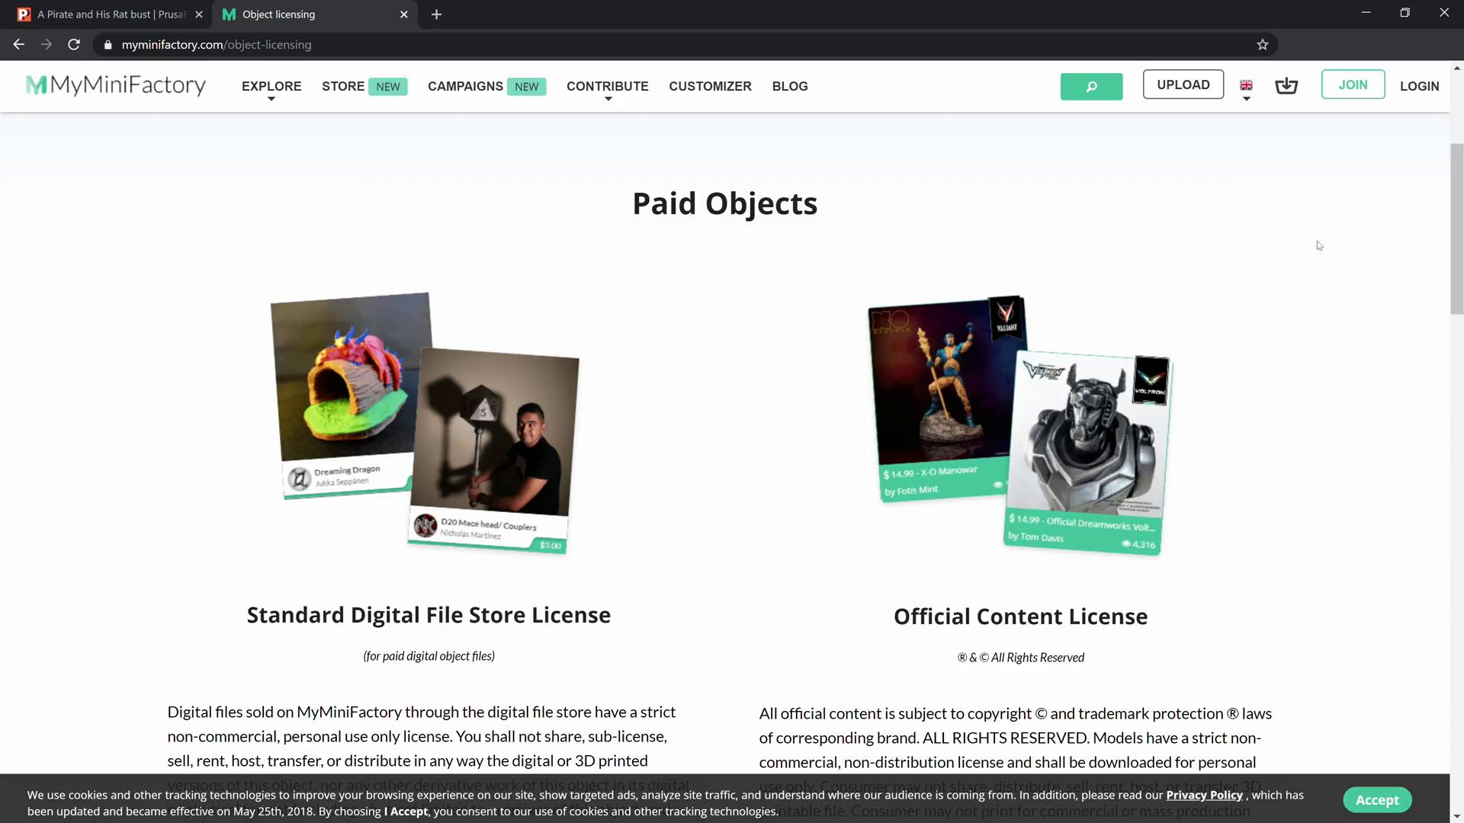
scroll(1326, 256, "down", 3)
scroll(1327, 286, "down", 3)
scroll(1328, 308, "down", 3)
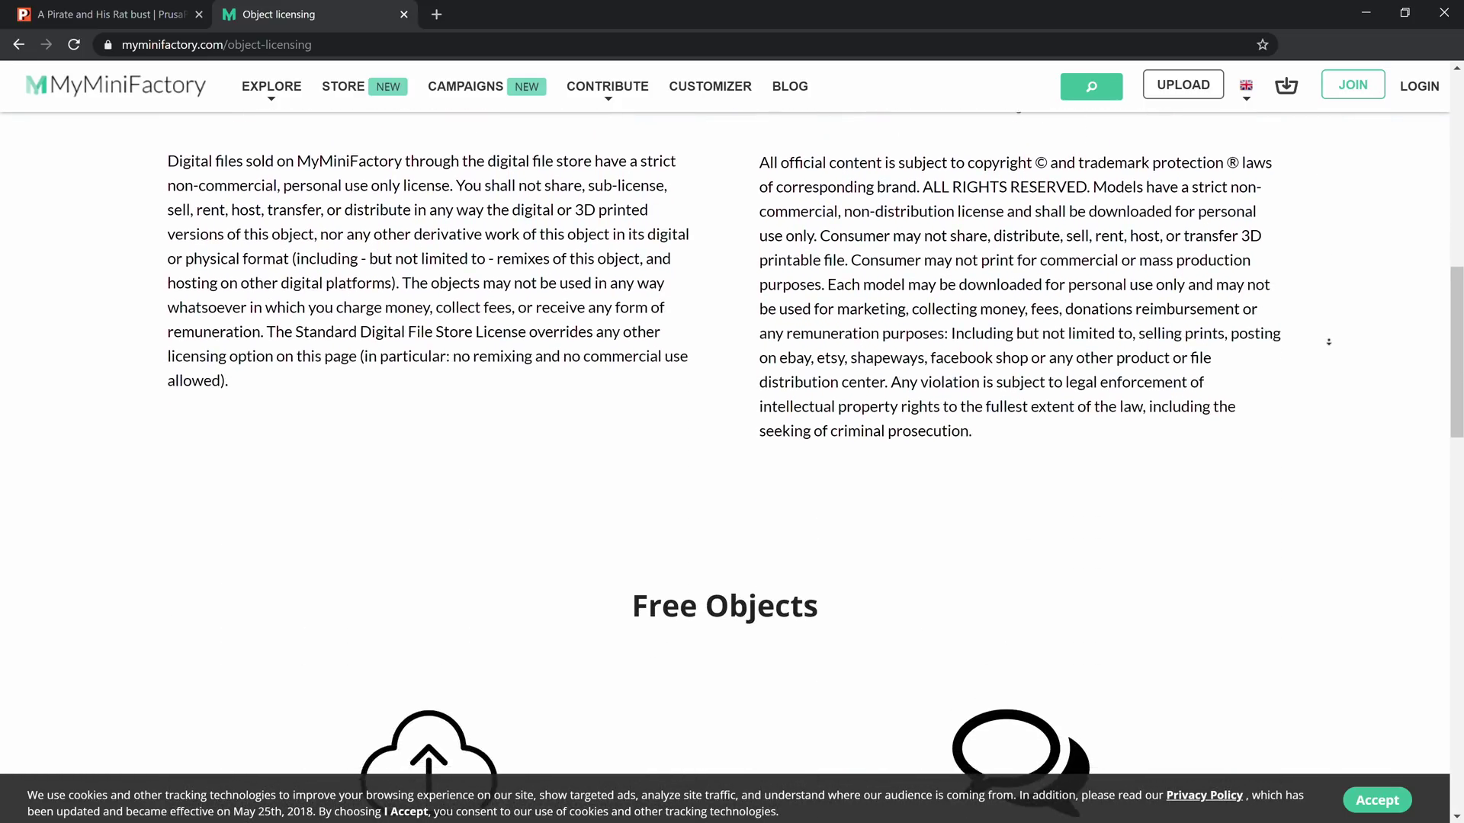
scroll(1329, 342, "down", 3)
scroll(1328, 342, "down", 4)
scroll(1326, 308, "down", 1)
scroll(1325, 275, "down", 1)
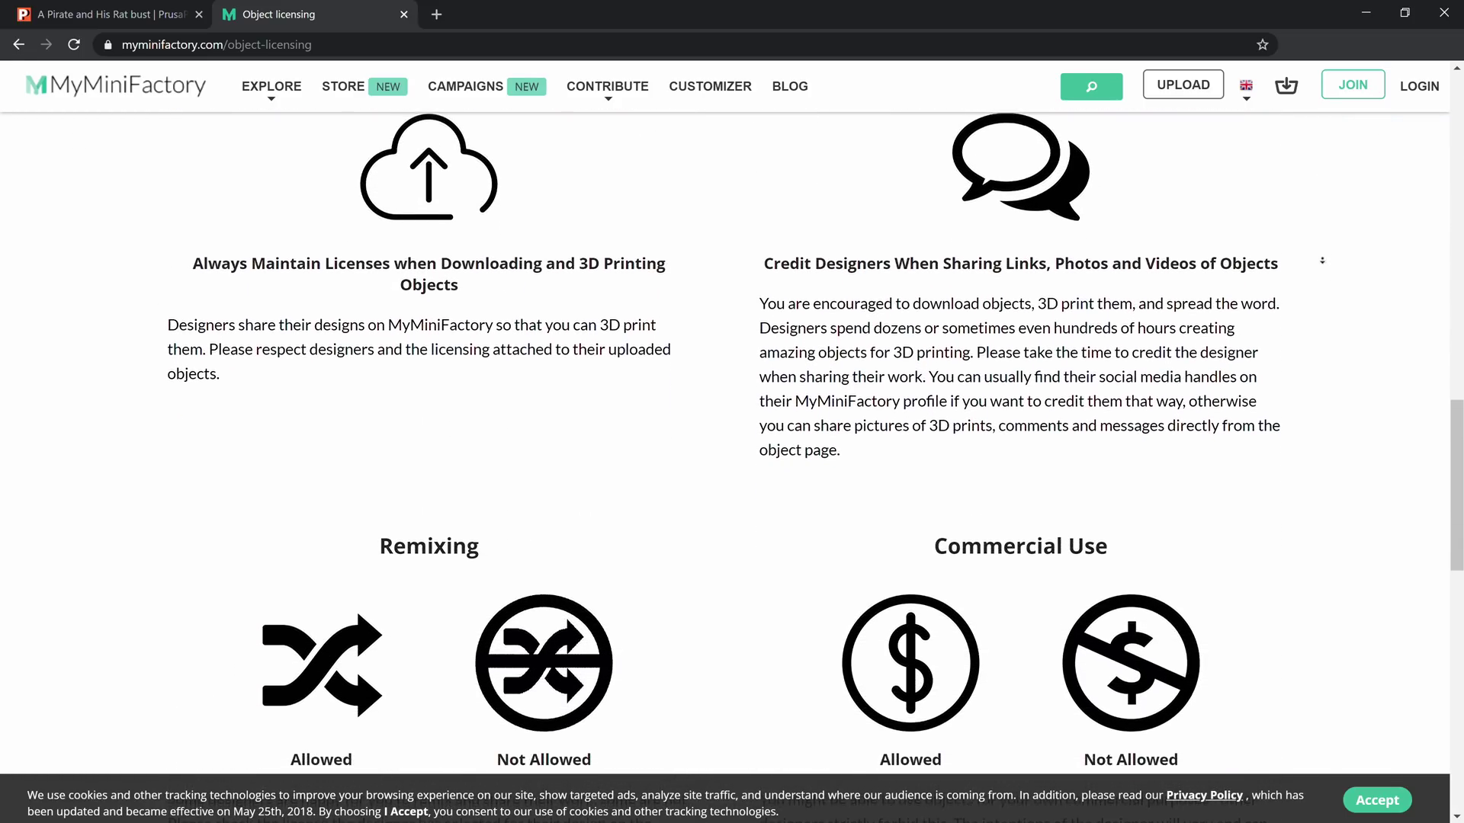
scroll(1319, 241, "down", 1)
scroll(1319, 241, "down", 1)
scroll(1318, 264, "down", 1)
scroll(1315, 286, "down", 1)
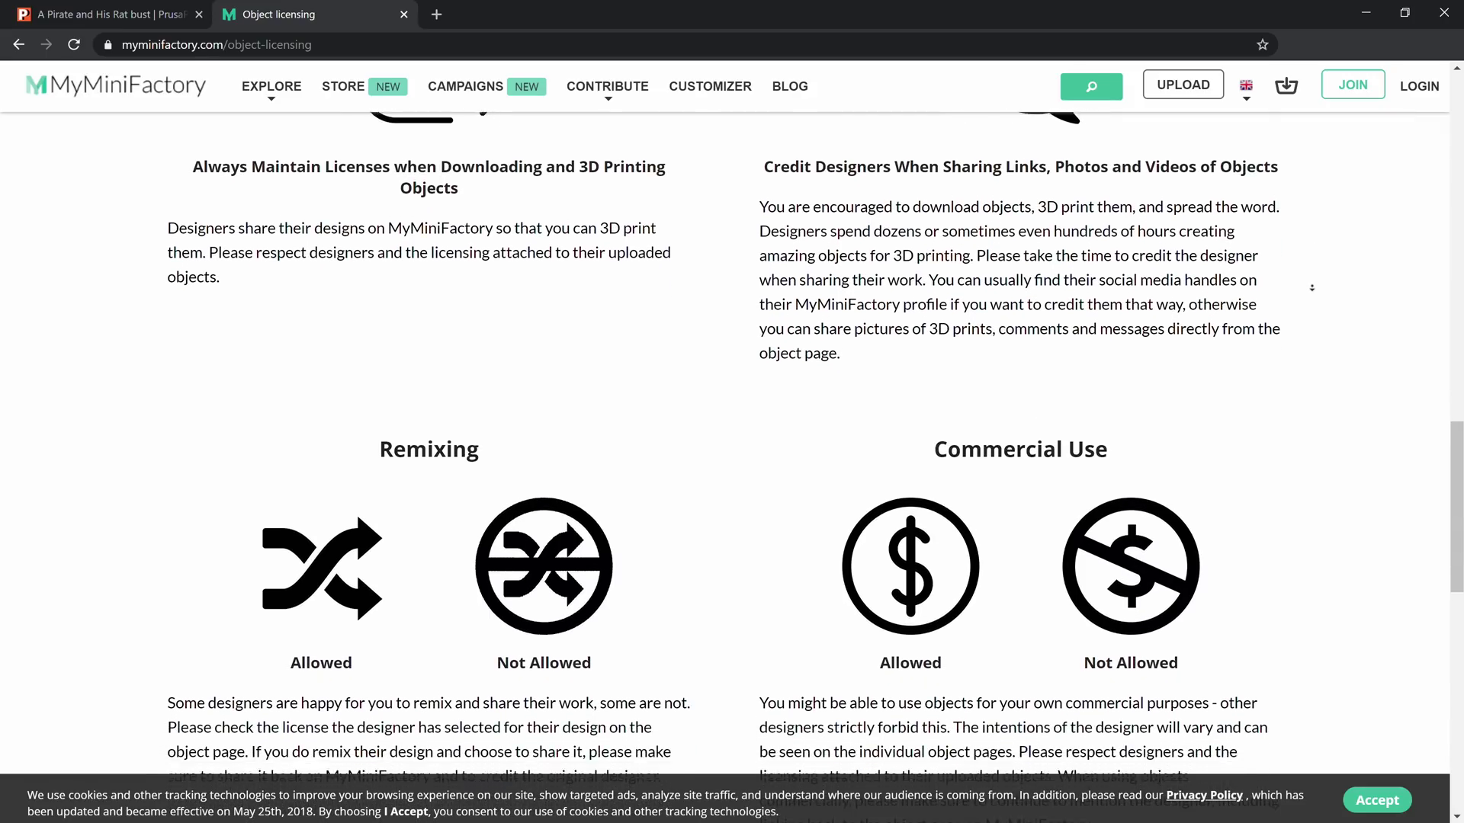
scroll(1311, 317, "down", 1)
scroll(1312, 316, "down", 2)
scroll(1310, 275, "down", 1)
scroll(1307, 241, "down", 1)
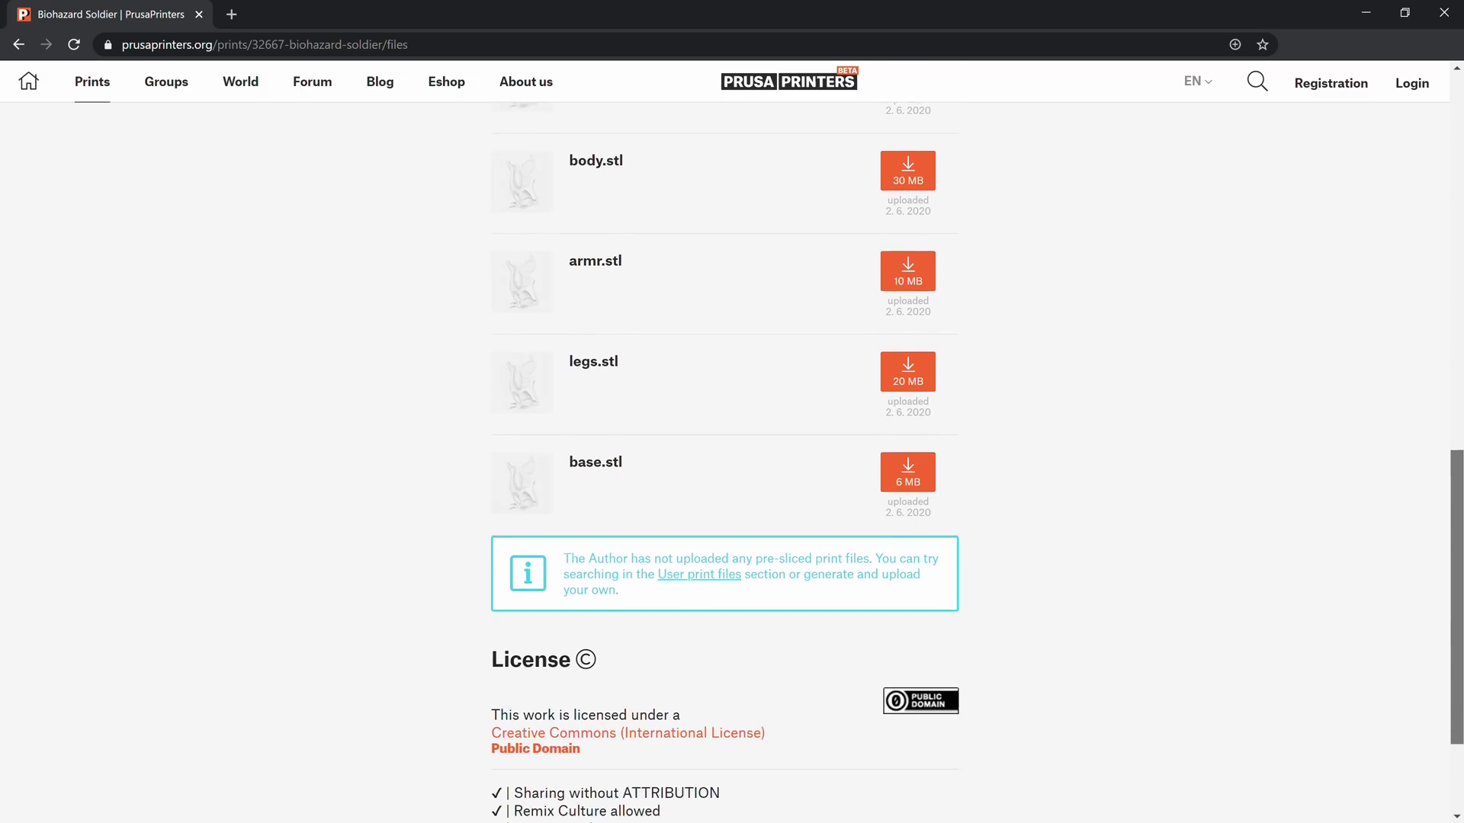
scroll(943, 609, "down", 2)
scroll(943, 608, "down", 2)
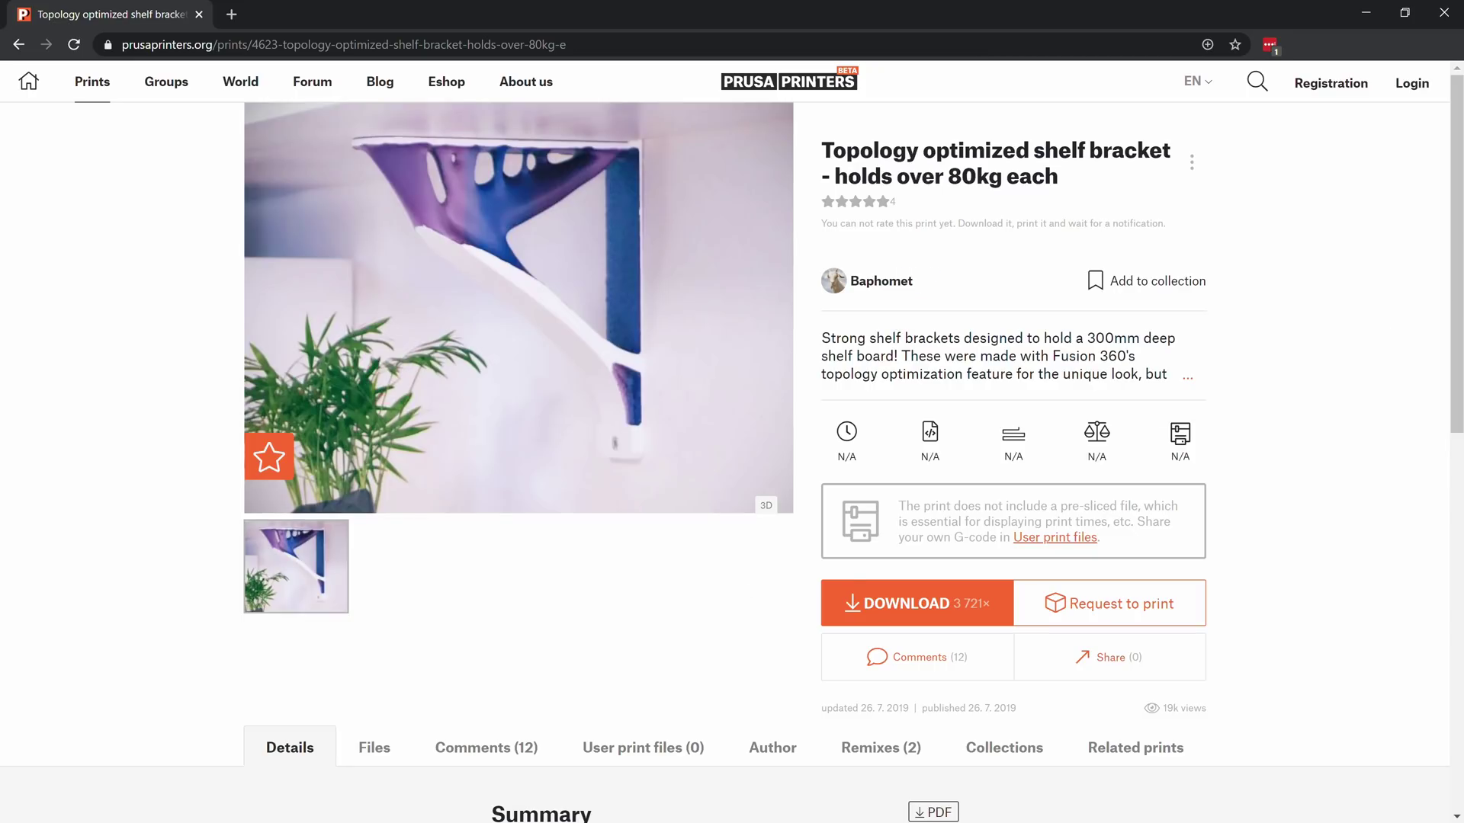
scroll(861, 615, "down", 4)
scroll(860, 615, "down", 2)
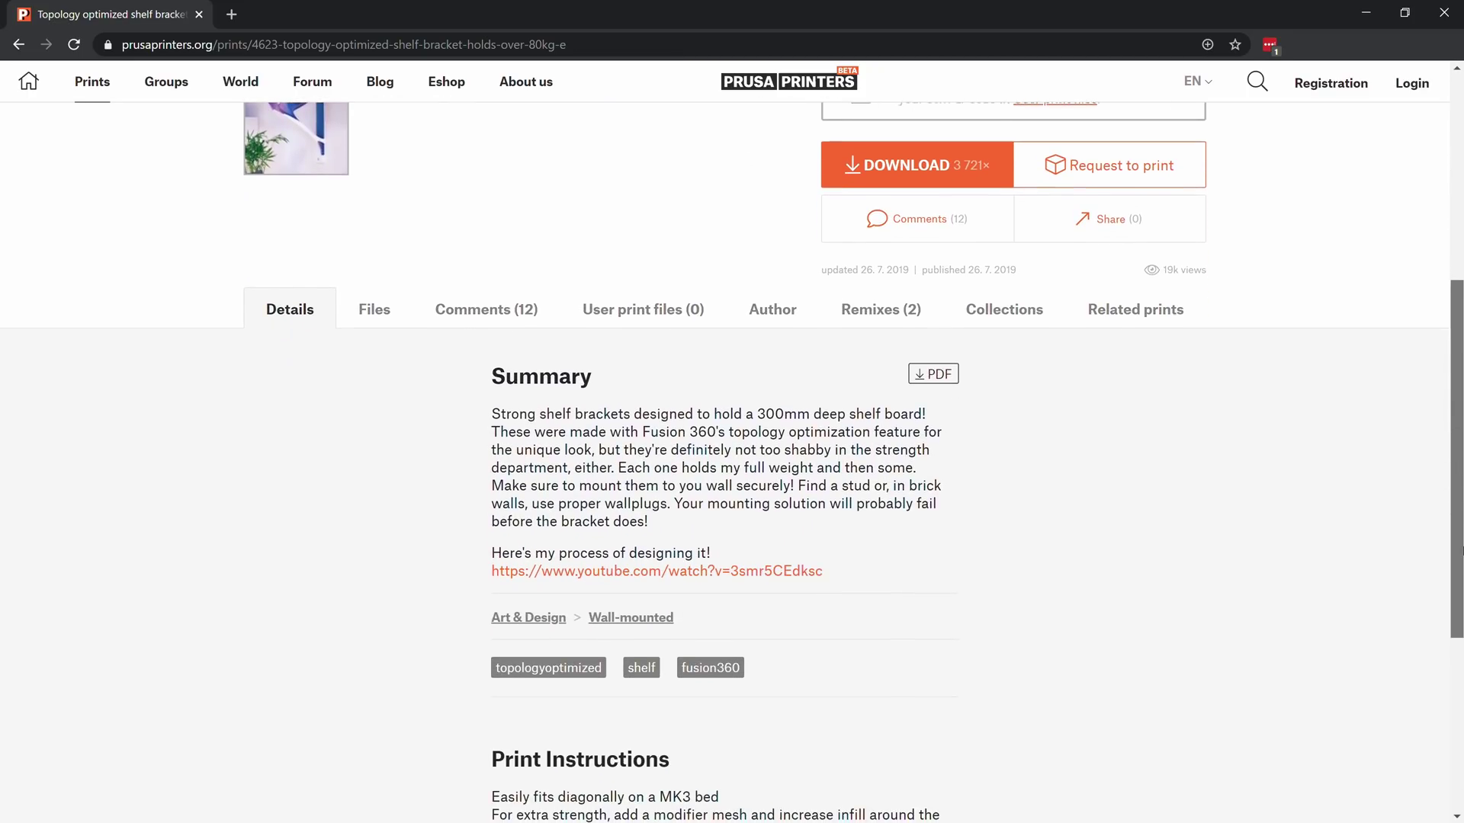
Show the shelf bracket's downloadable STL files and license section.
left_click(358, 317)
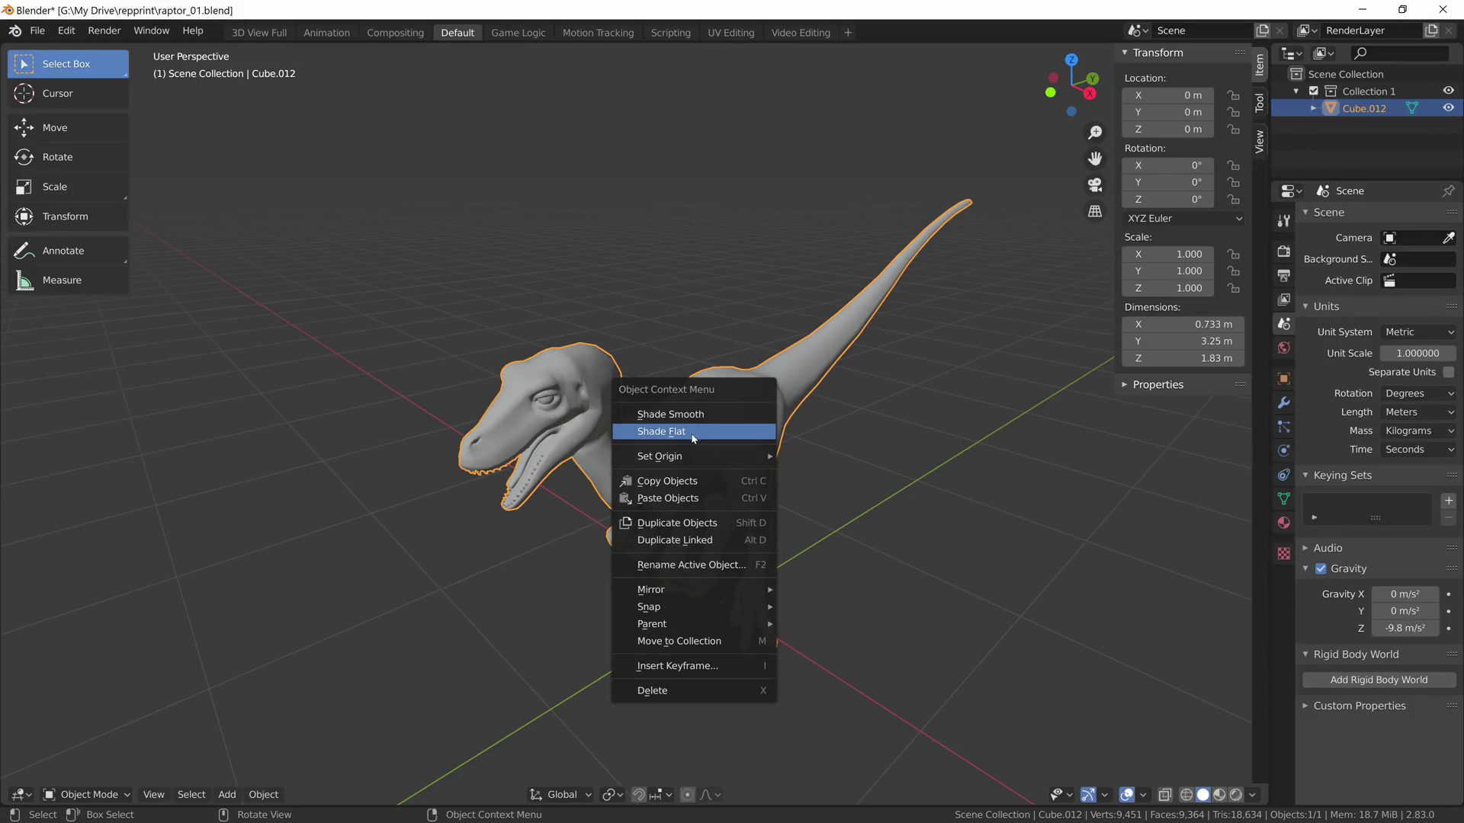
Shade the raptor flat, then display it as a wireframe and orbit around it.
left_click(691, 436)
scroll(743, 481, "up", 4)
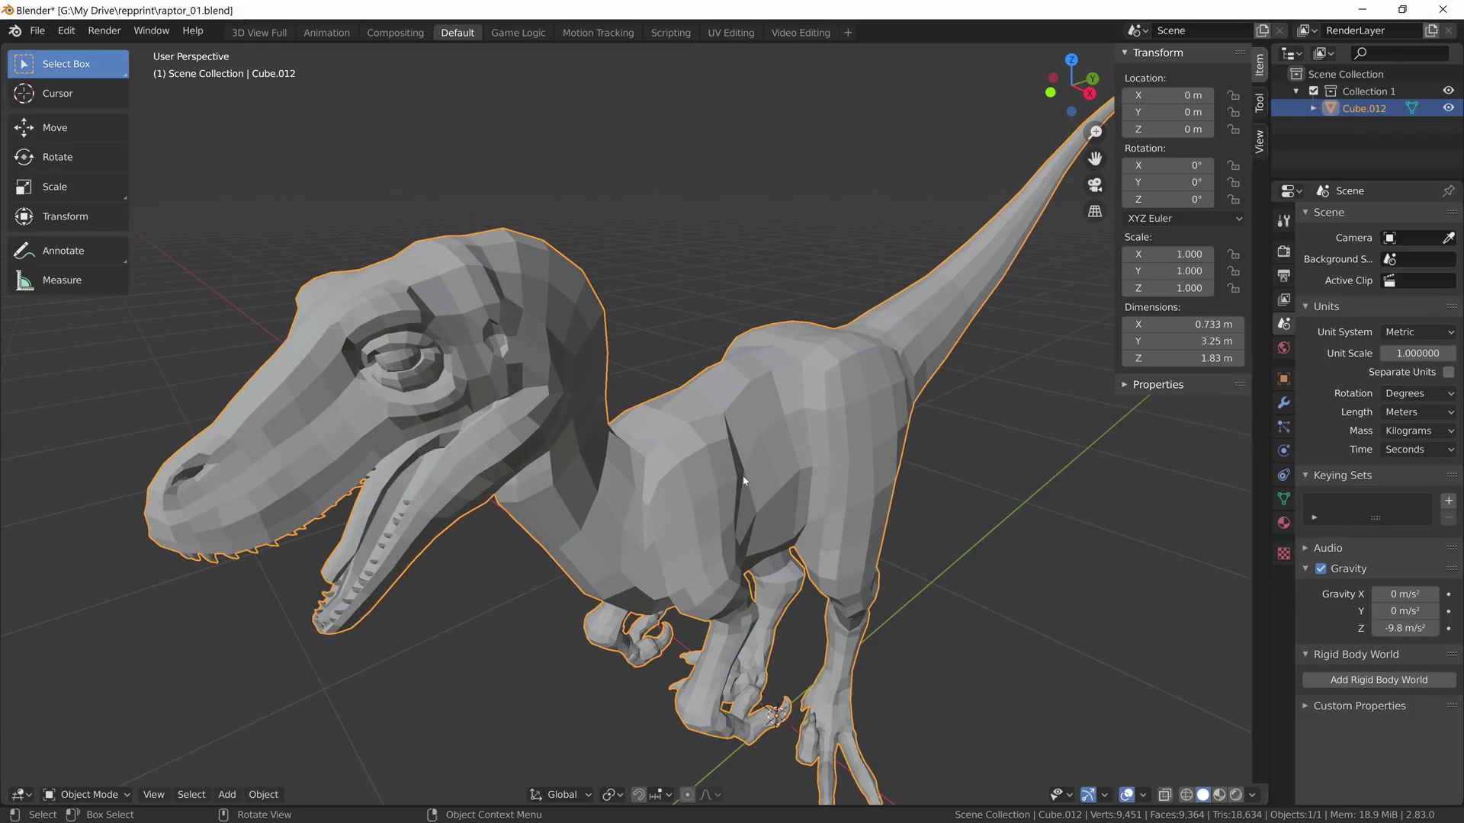
left_click(1185, 795)
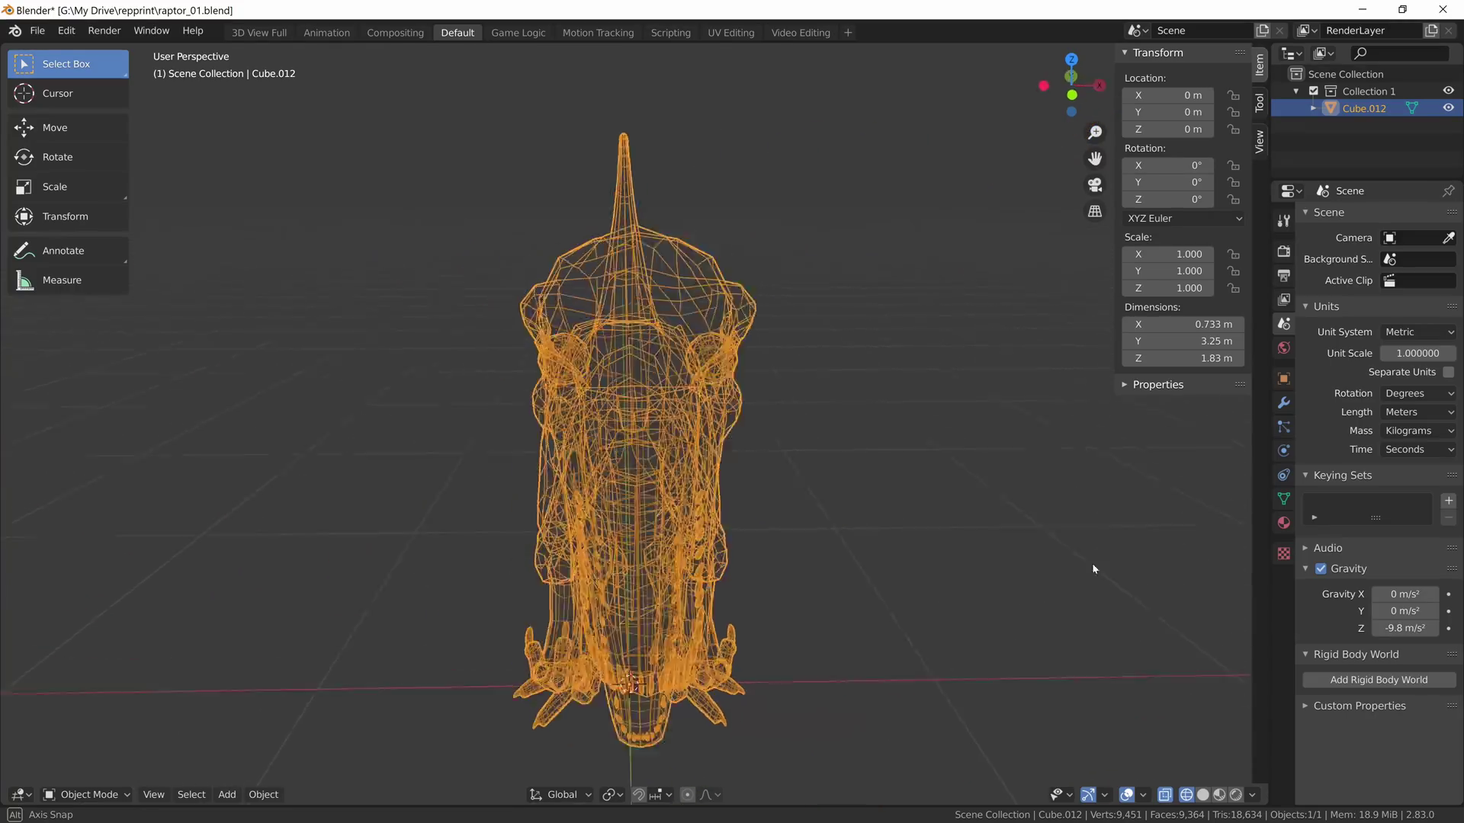
mouse_move(1200, 571)
left_mouse_down()
mouse_move(1049, 662)
mouse_move(857, 641)
left_mouse_up()
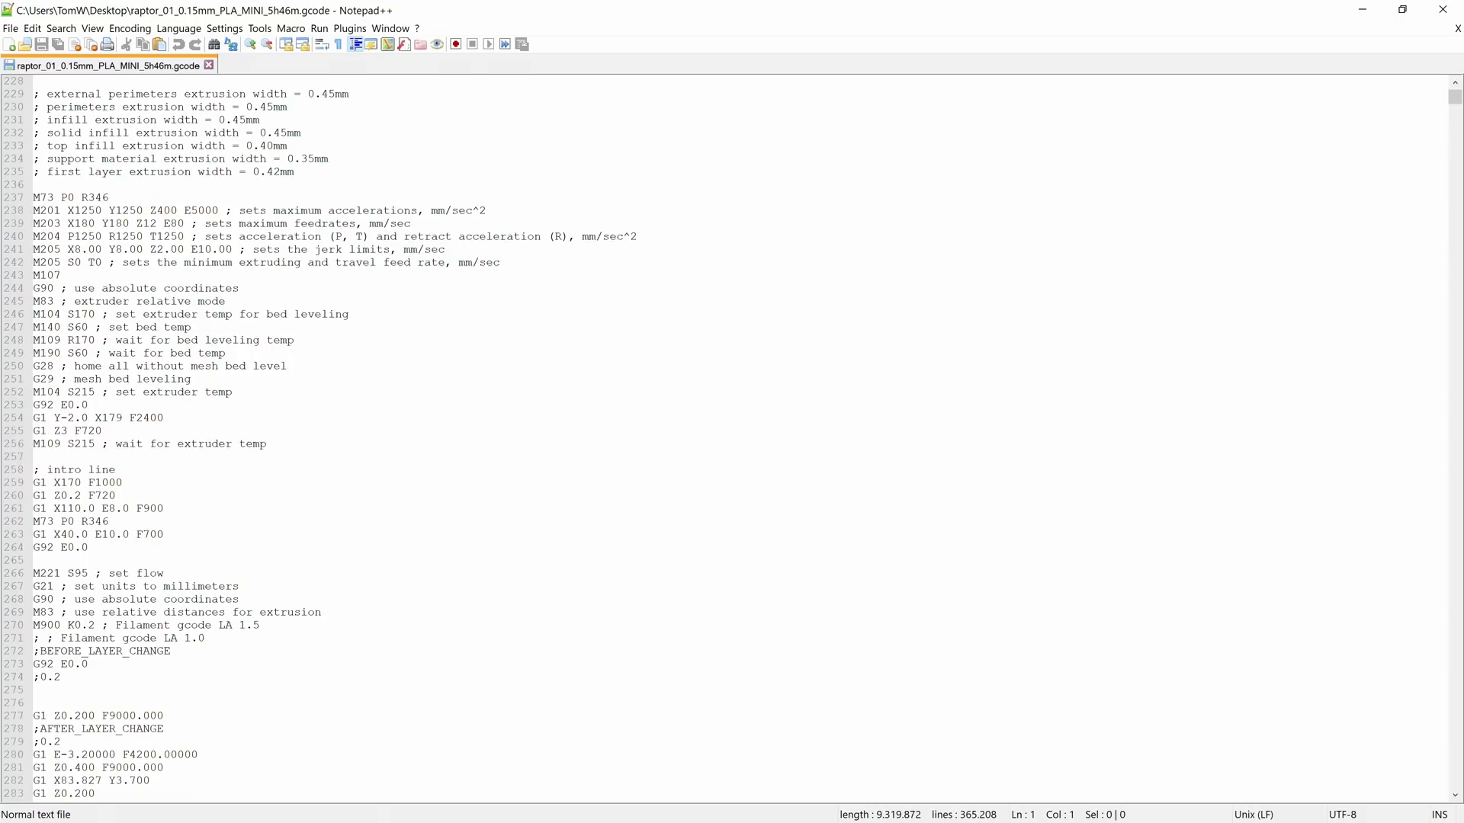
scroll(732, 435, "down", 3)
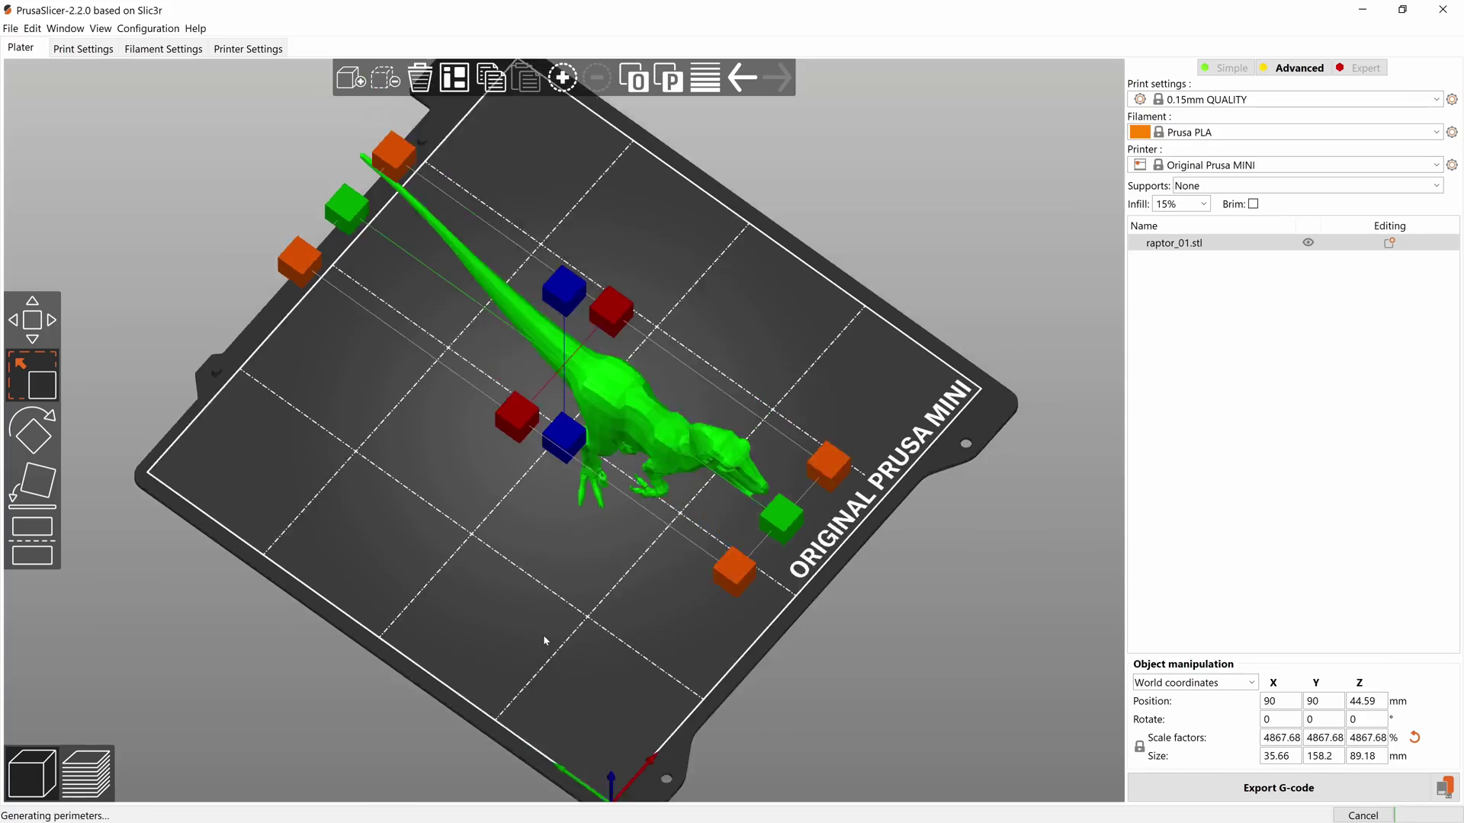
View the sliced raptor and supports from above, angled and side, then orbit around them.
key("1")
key("0")
key("5")
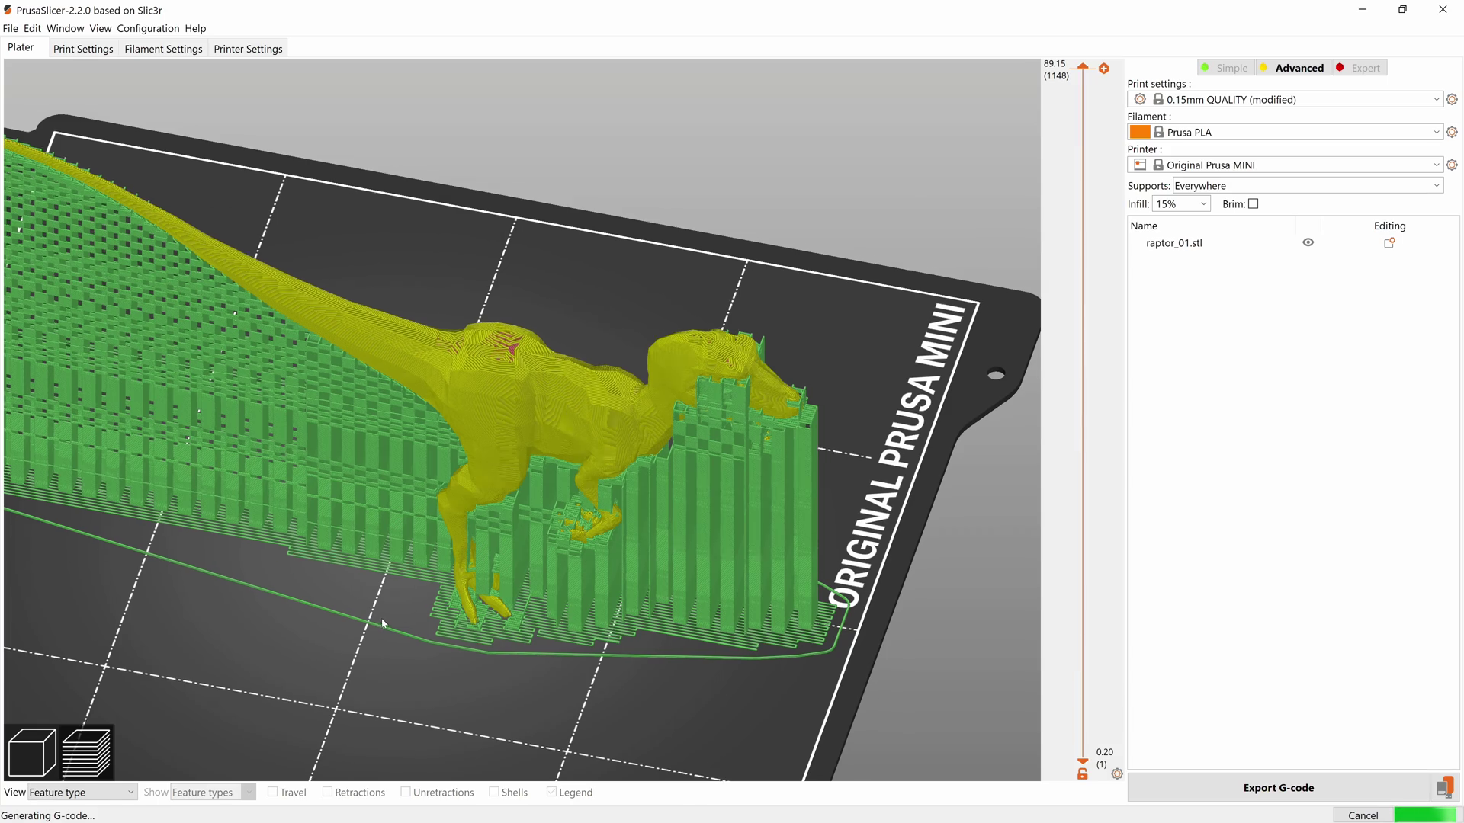
left_click_drag(486, 633, 343, 618)
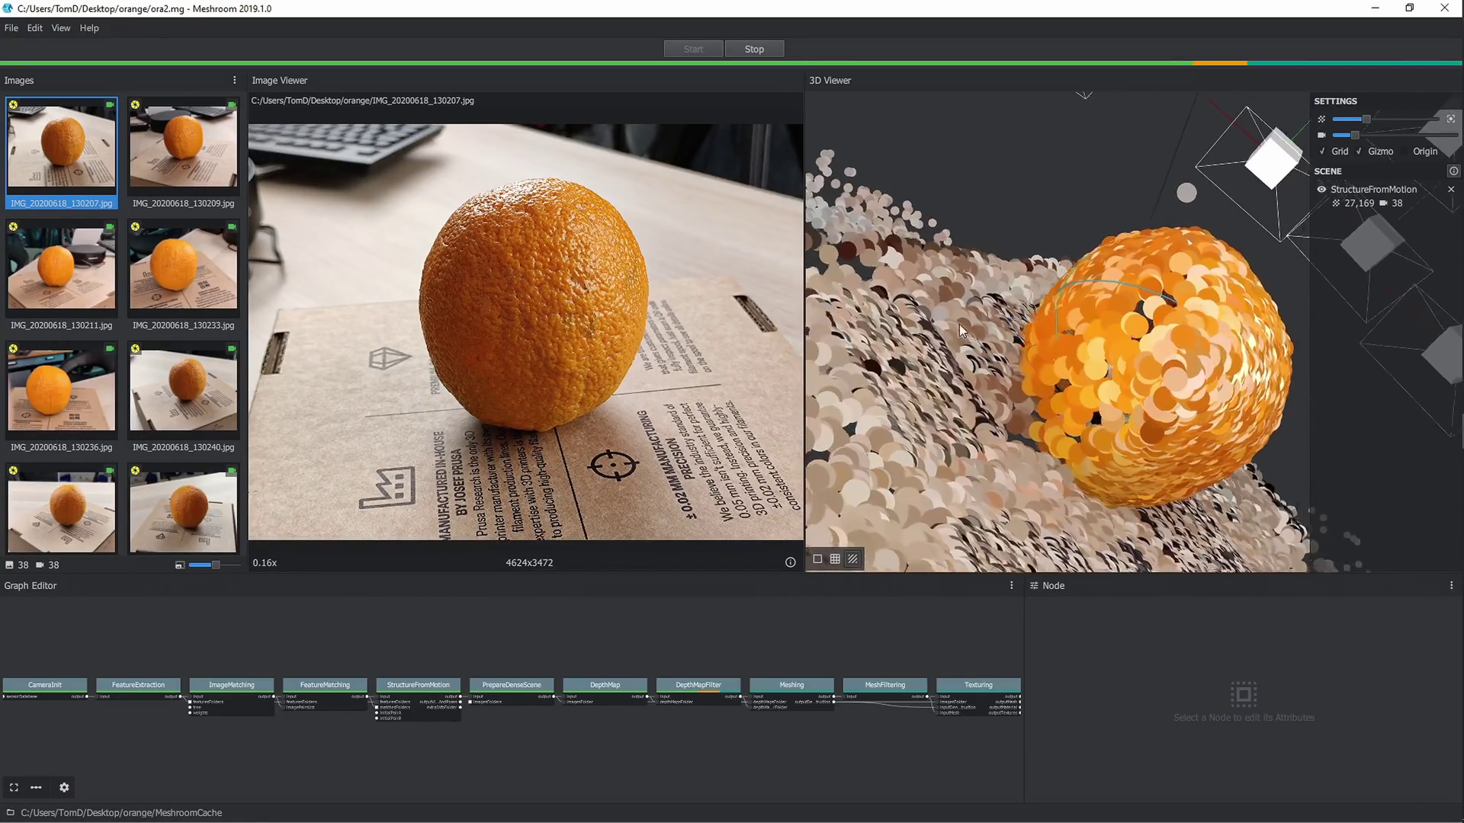
Inspect the textured orange mesh from several angles, then display it untextured in grey.
mouse_move(959, 324)
left_mouse_down()
mouse_move(1061, 406)
mouse_move(971, 303)
mouse_move(1046, 354)
left_mouse_up()
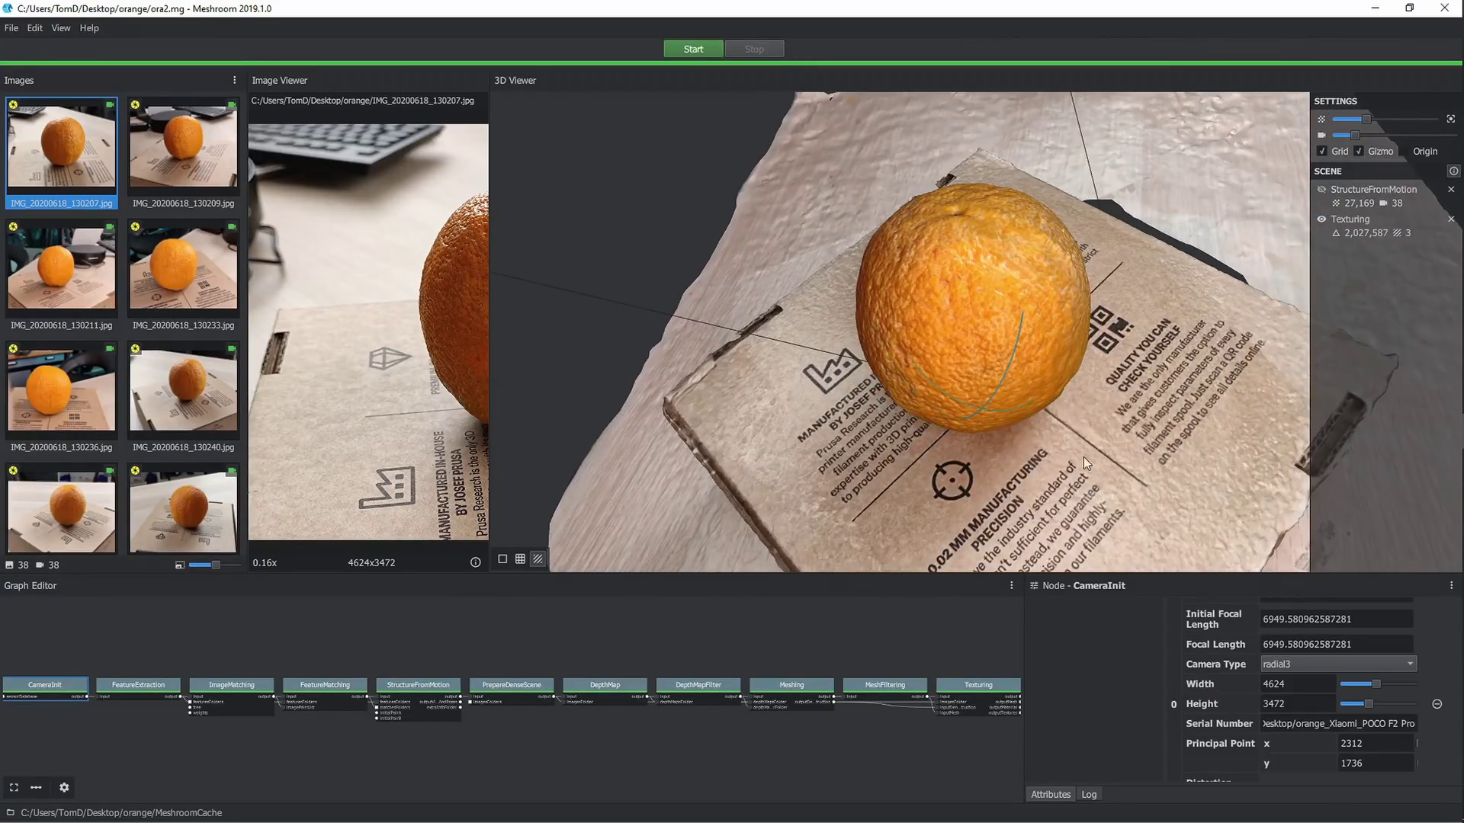
mouse_move(1083, 455)
left_mouse_down()
mouse_move(1046, 438)
mouse_move(1052, 477)
mouse_move(1053, 417)
left_mouse_up()
scroll(1056, 389, "up", 3)
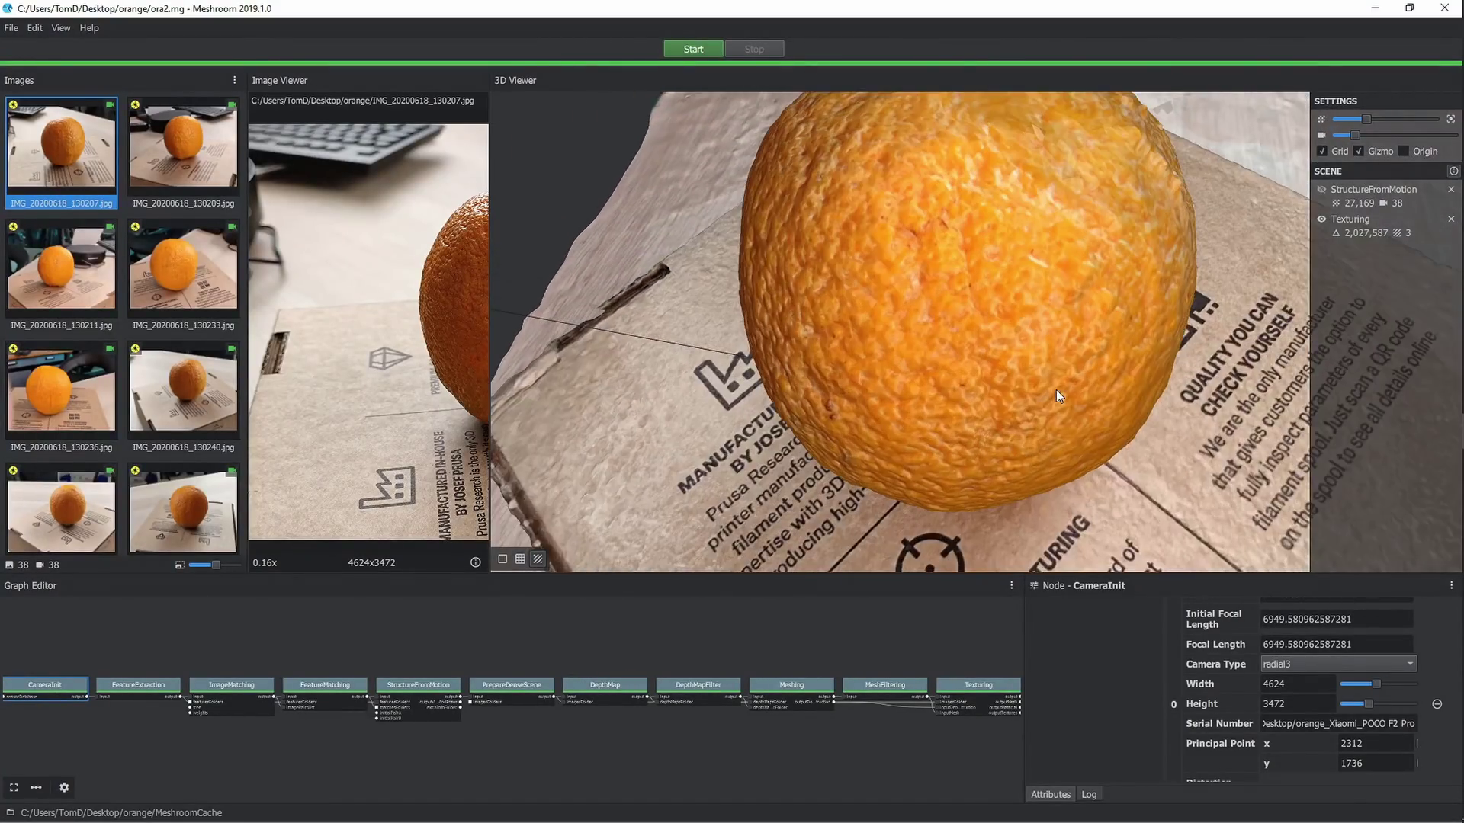
scroll(1055, 390, "up", 2)
mouse_move(1009, 372)
left_mouse_down()
mouse_move(1056, 301)
mouse_move(1190, 328)
left_mouse_up()
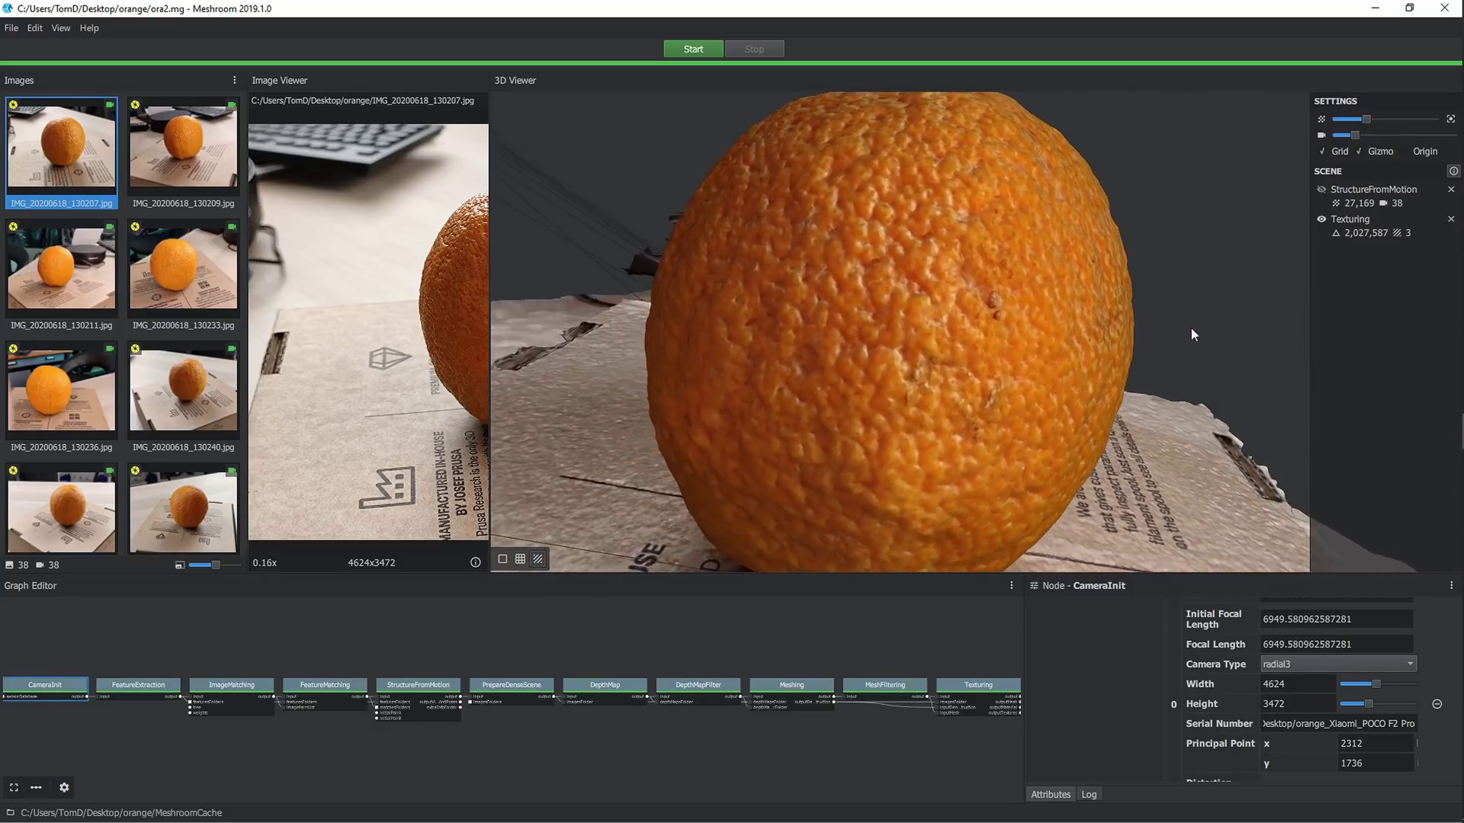
left_click(1321, 219)
mouse_move(958, 422)
left_mouse_down()
mouse_move(1120, 384)
mouse_move(879, 342)
left_mouse_up()
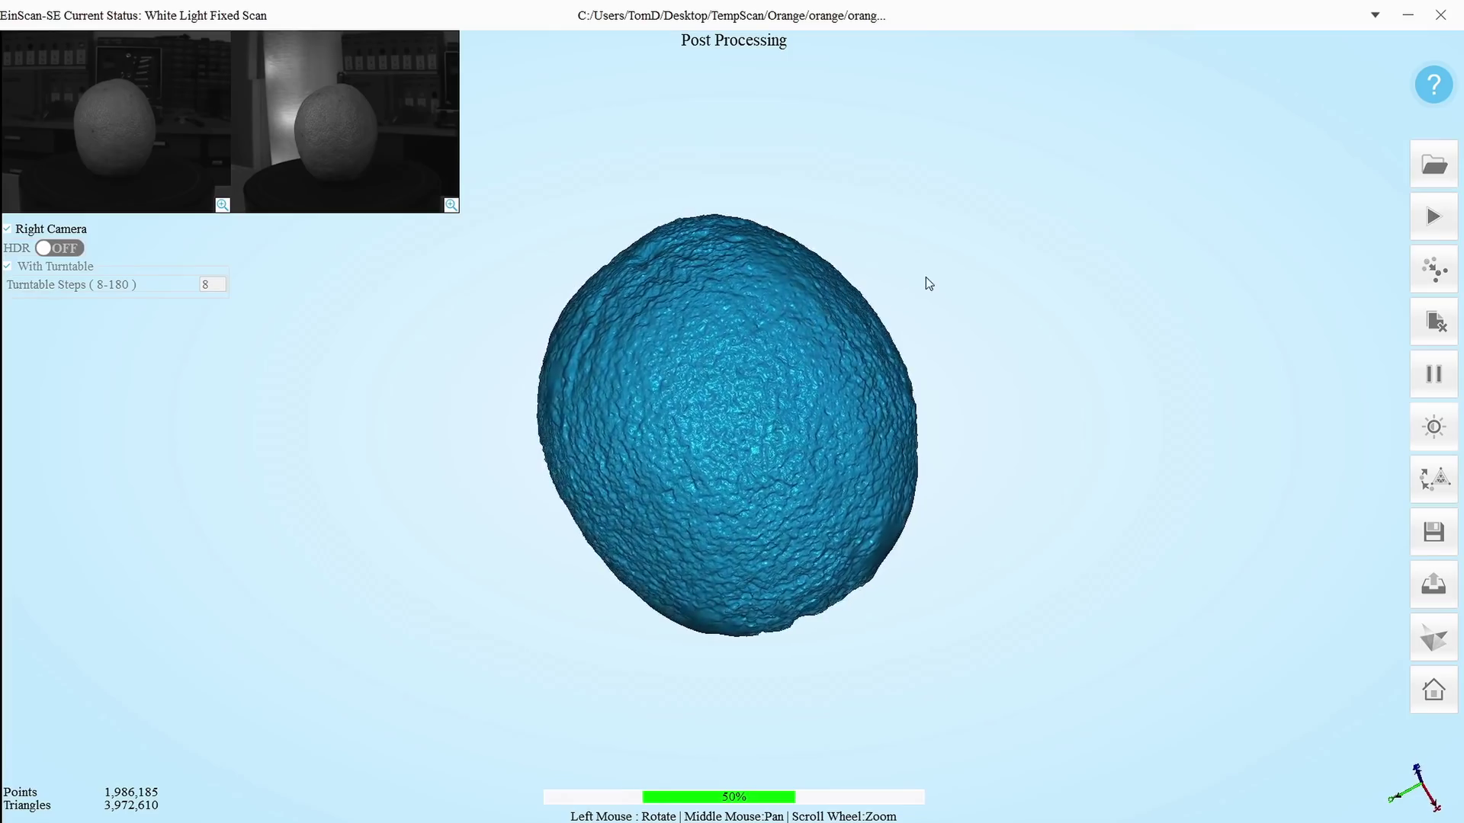
scroll(881, 331, "up", 3)
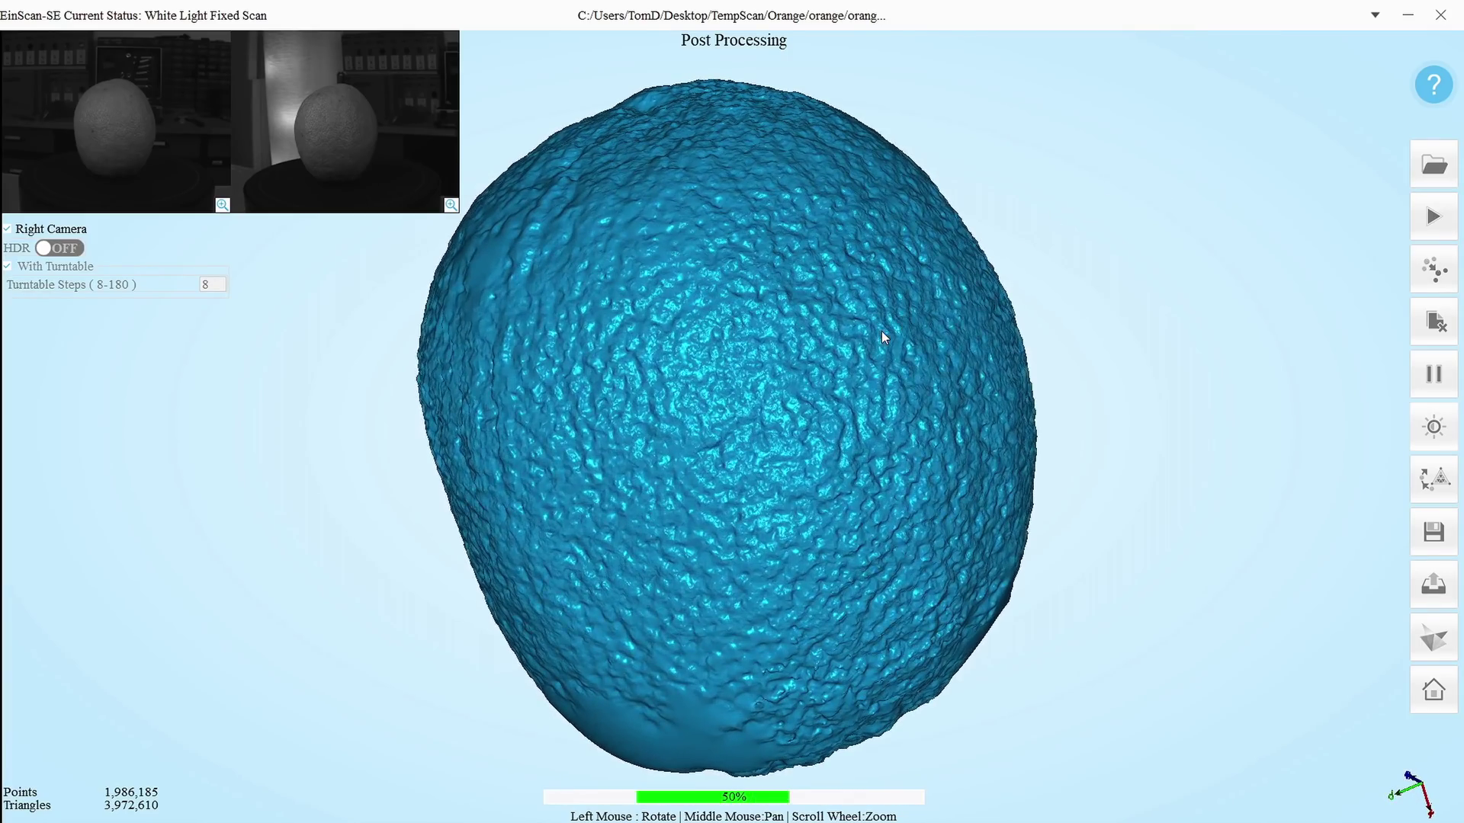
scroll(882, 331, "up", 3)
scroll(882, 330, "up", 4)
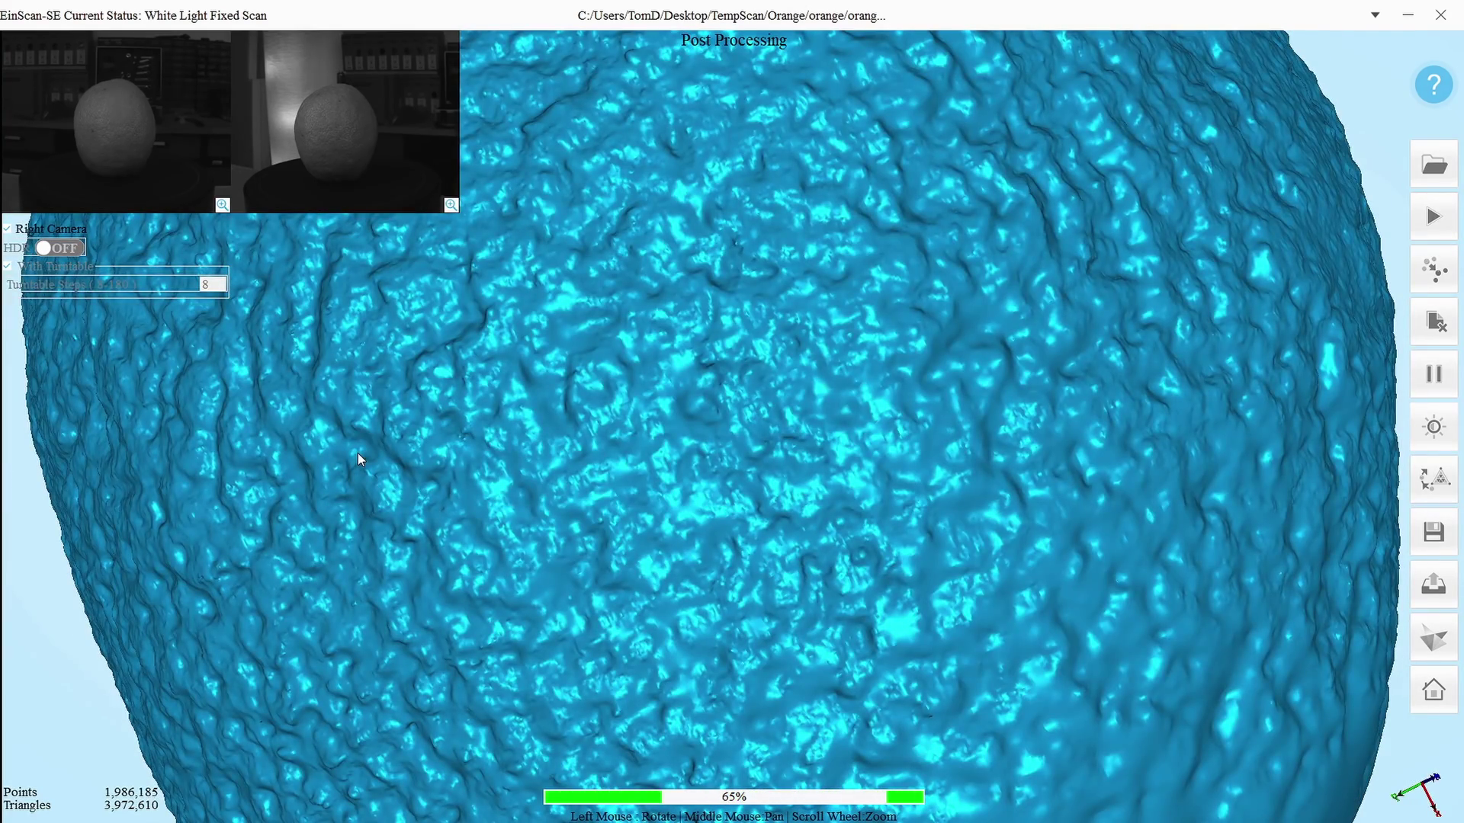
scroll(358, 450, "up", 4)
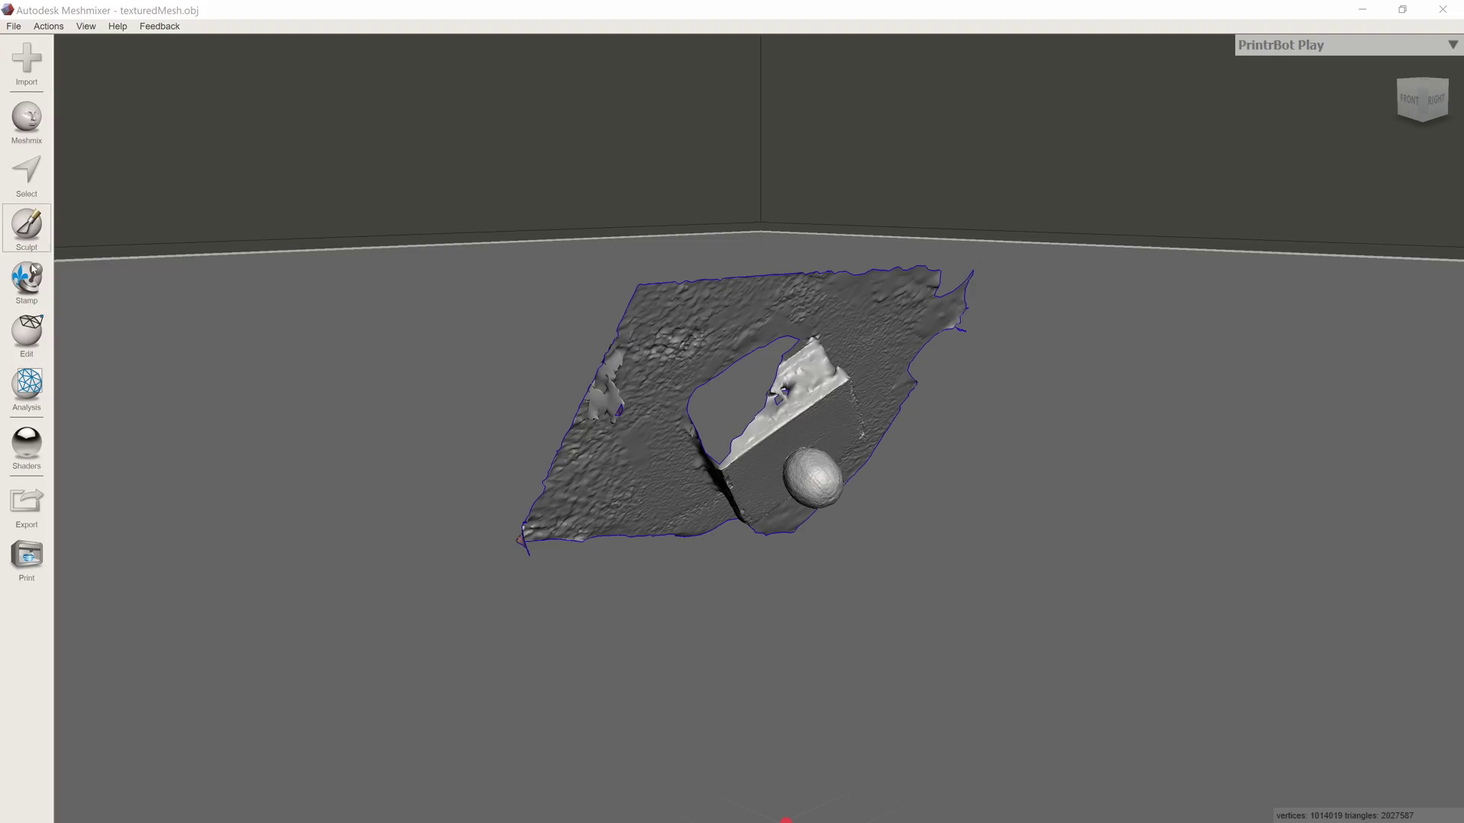
Rotate the scanned orange-and-box mesh about its X axis with Edit > Transform.
left_click(29, 334)
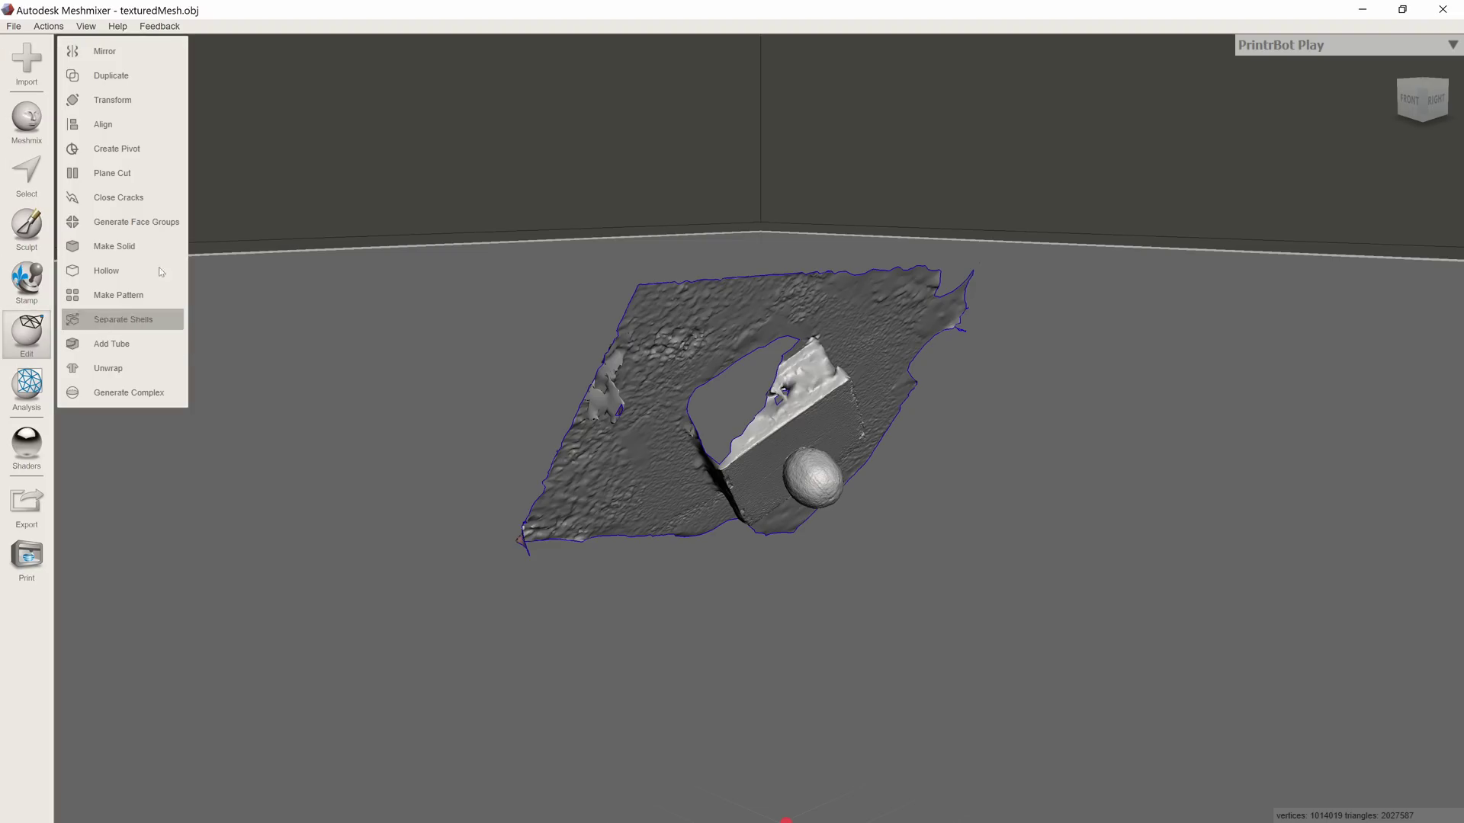
left_click(138, 101)
left_click_drag(796, 414, 679, 344)
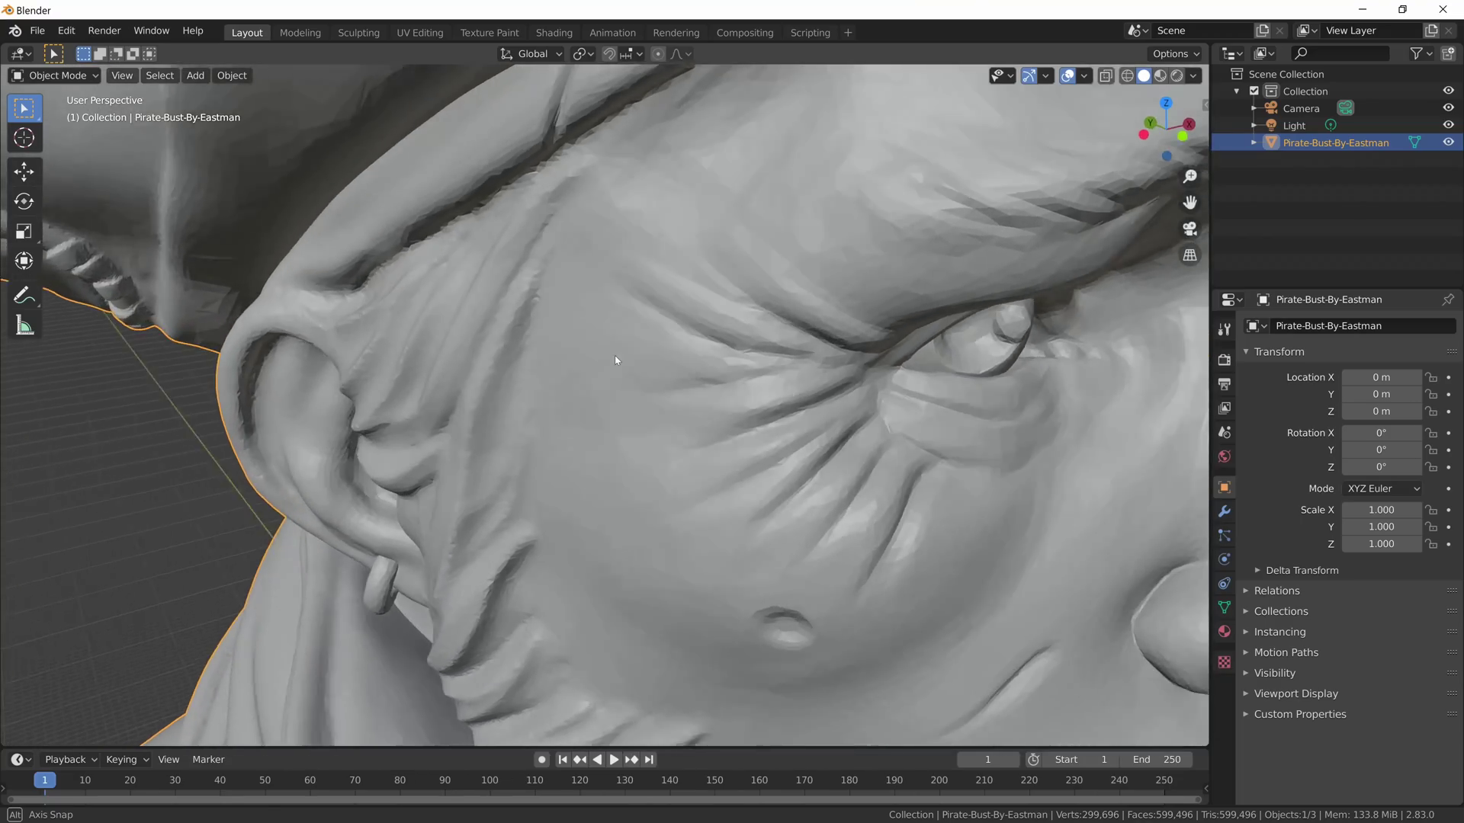
scroll(546, 386, "up", 3)
scroll(546, 386, "up", 4)
scroll(546, 386, "up", 3)
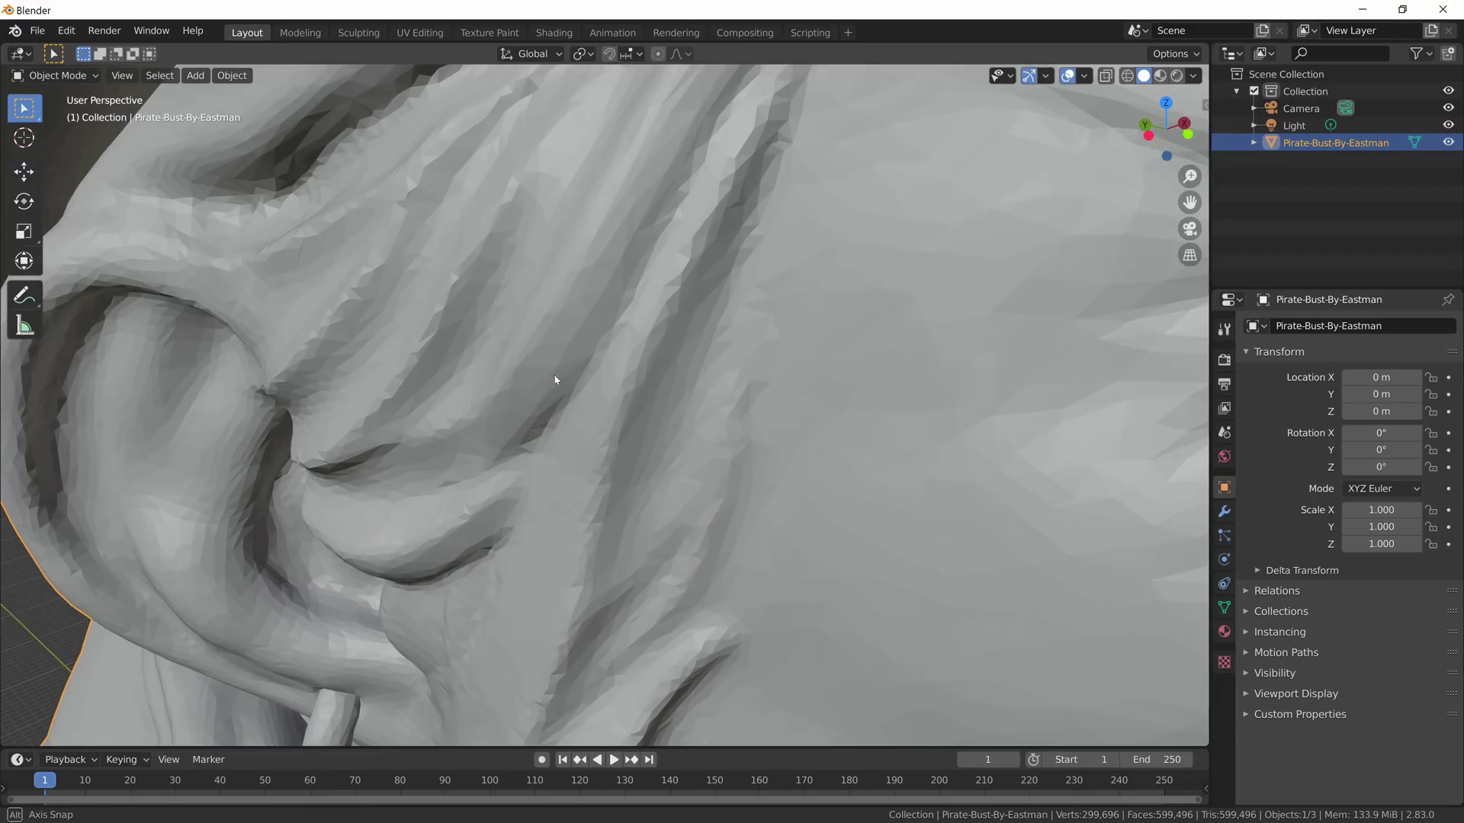
Orbit around the pirate bust to examine its facial detail.
left_click_drag(546, 385, 638, 376)
scroll(640, 383, "up", 4)
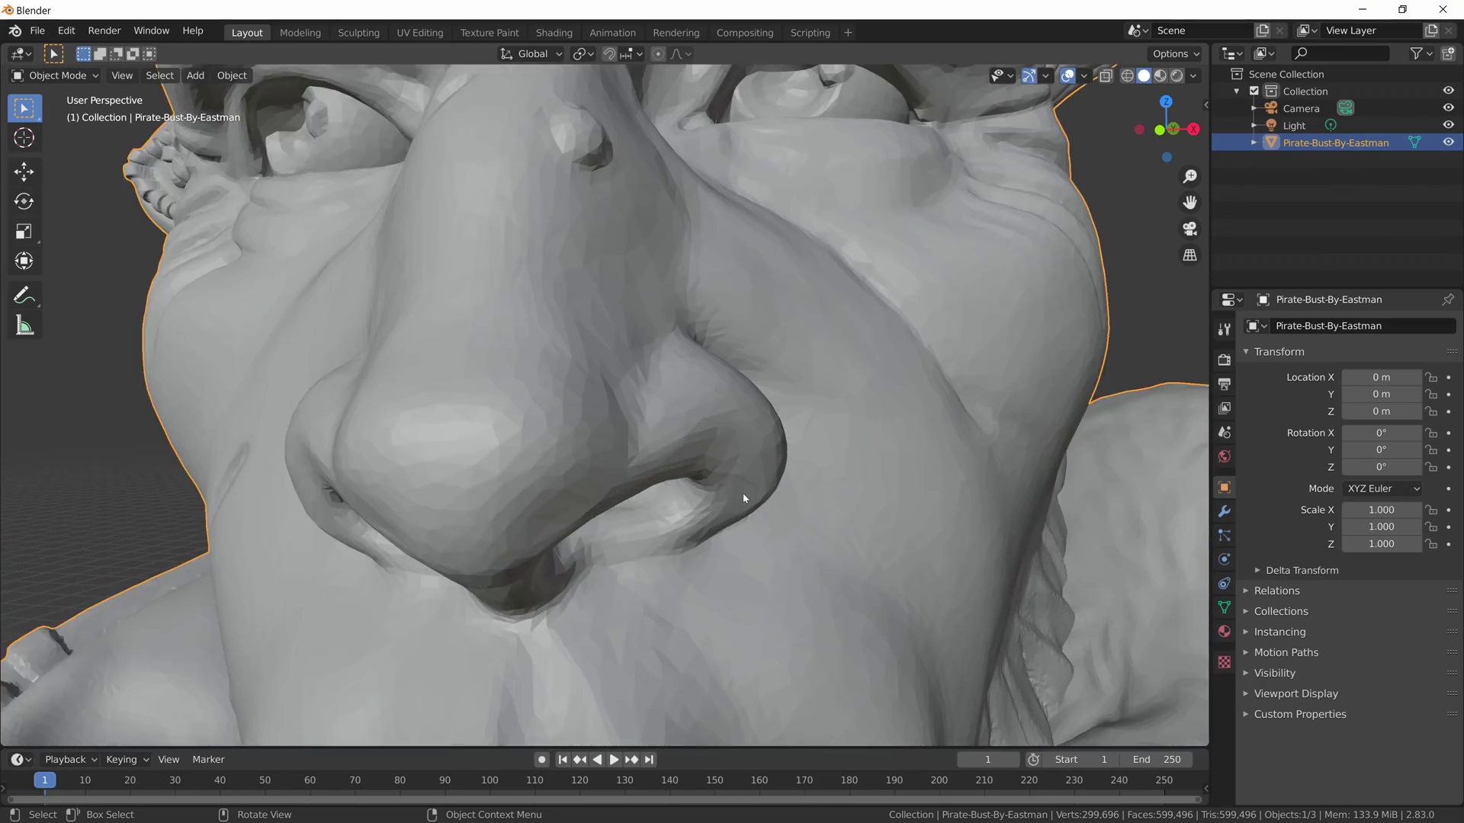
scroll(744, 498, "up", 5)
left_click_drag(743, 498, 743, 493)
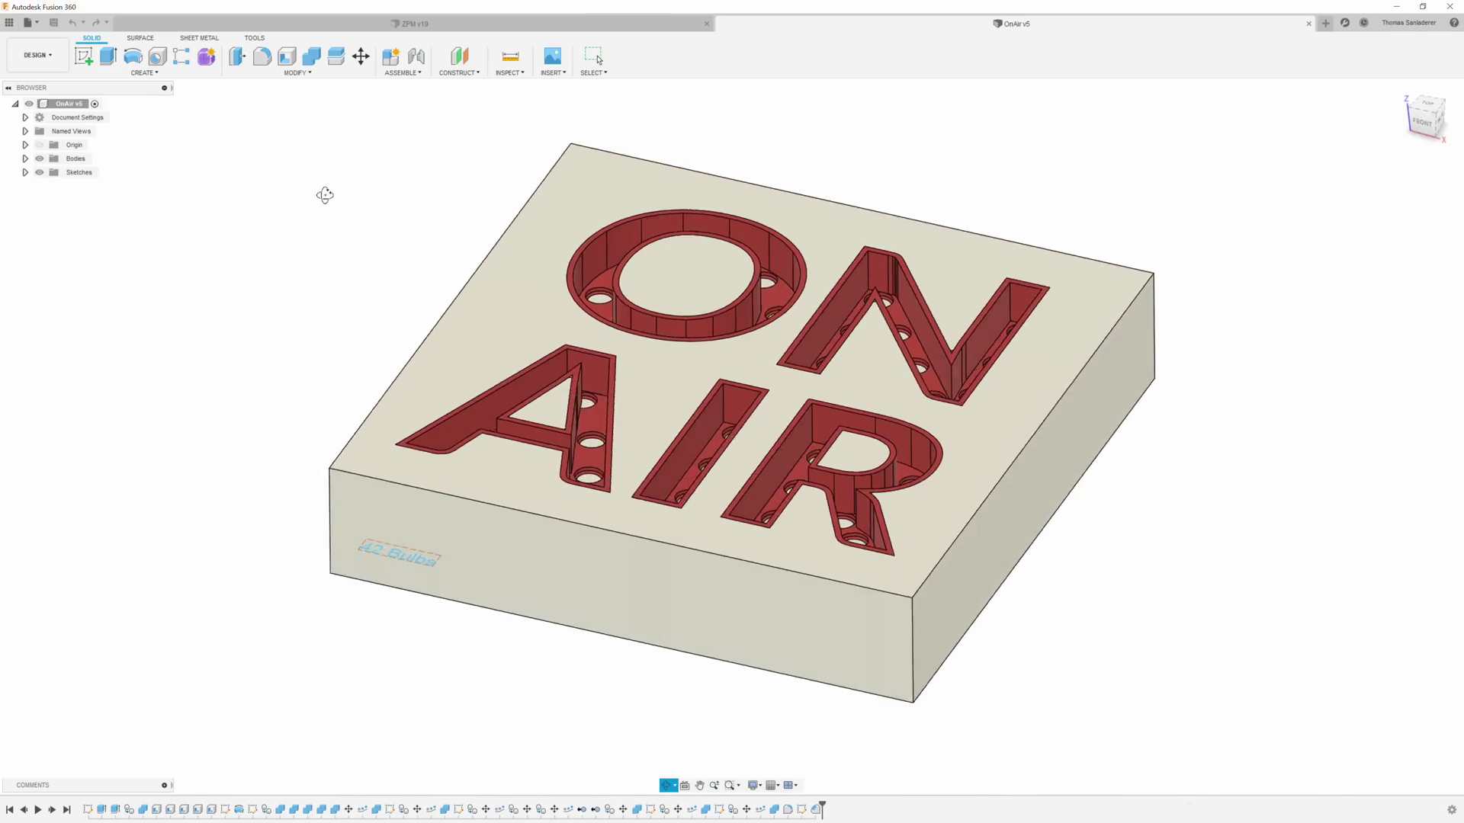
Orbit the Motorhalter Z plate to look down on its toolpaths from above.
left_click_drag(322, 197, 343, 255)
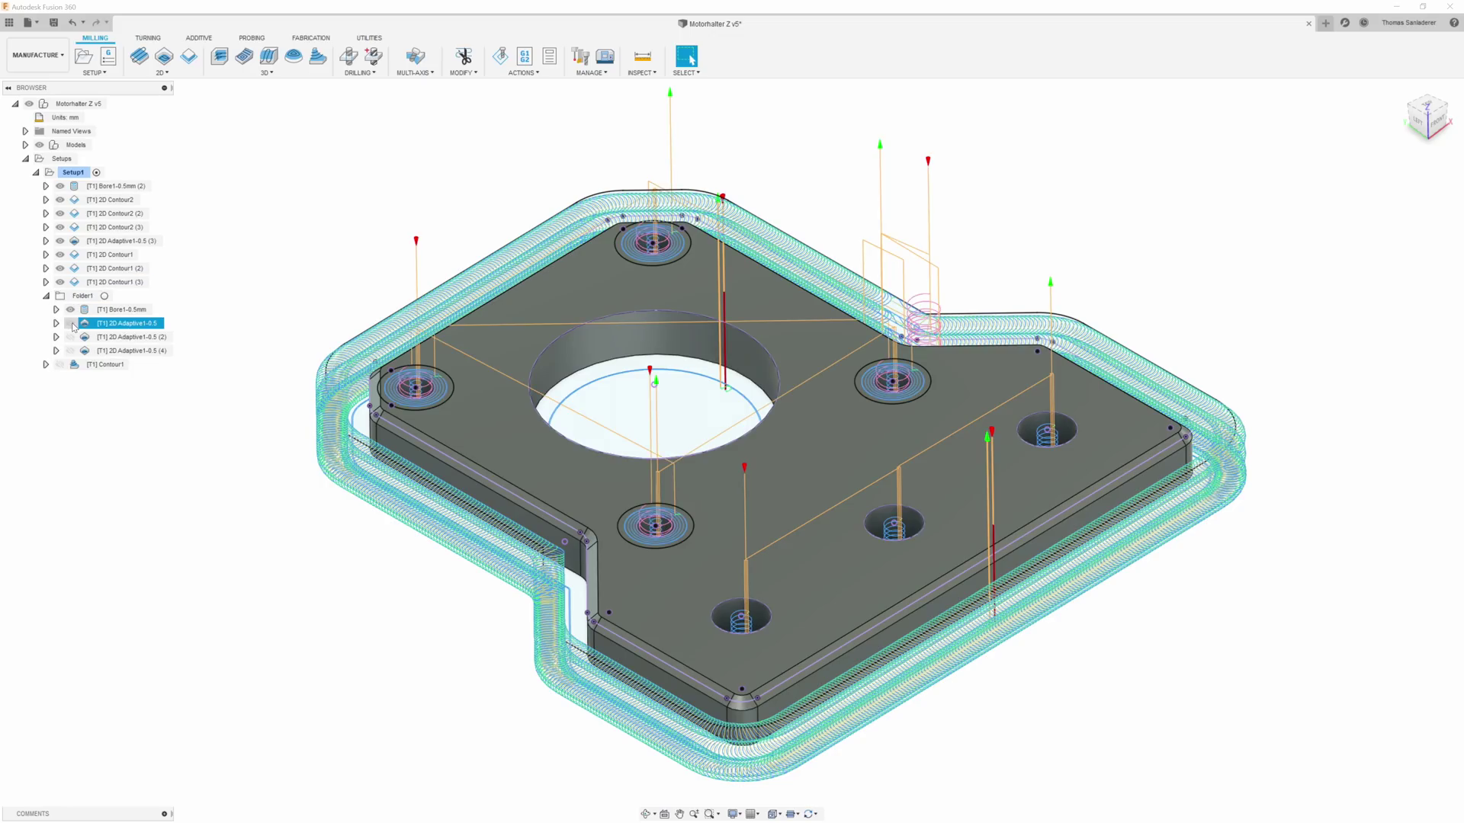
Display the 2D Adaptive1-0.5 (2) and [T1] Contour1 toolpaths, viewed from a low side angle.
left_click(115, 337)
left_click(98, 365)
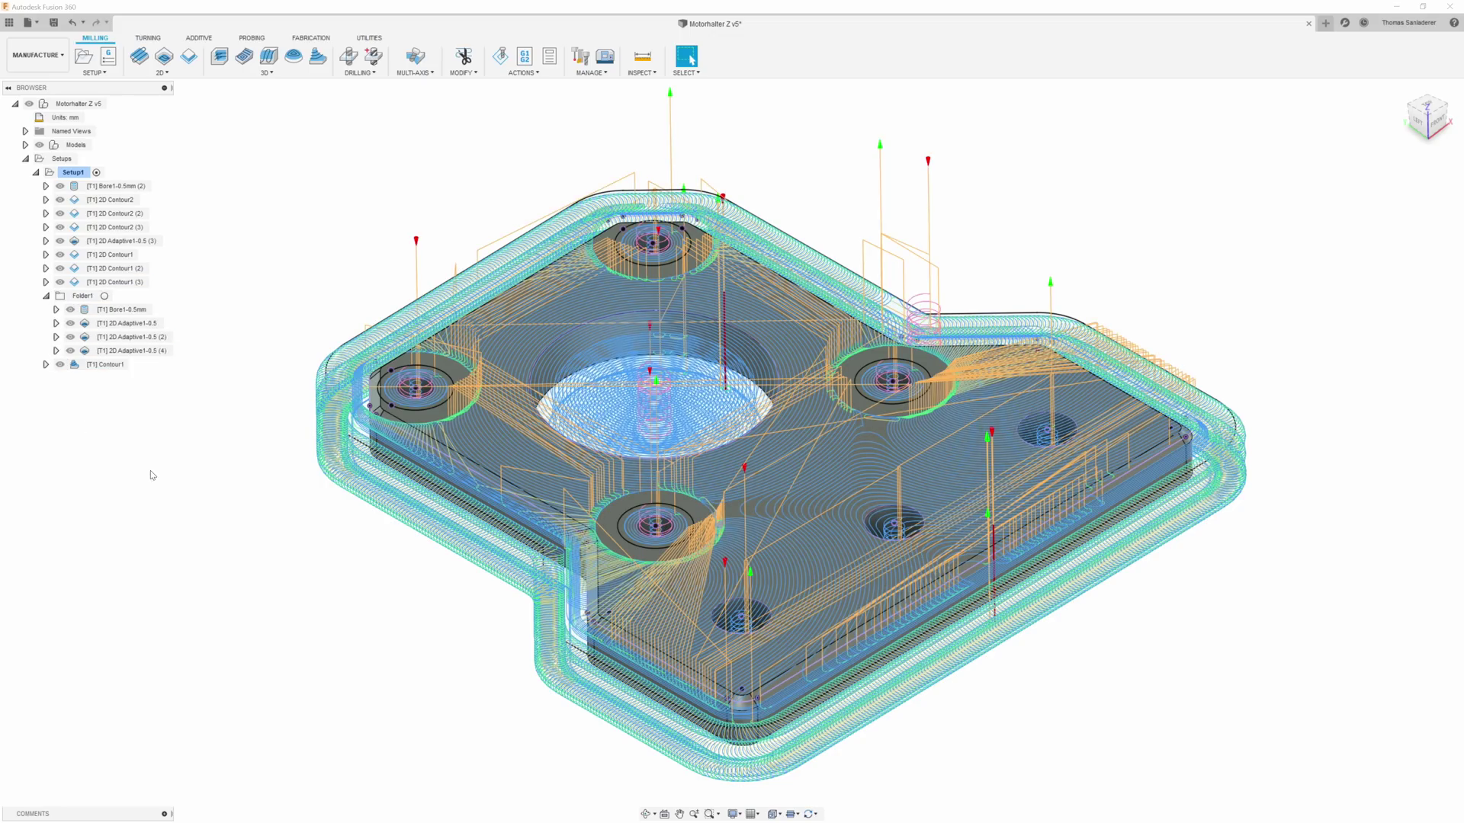
left_click_drag(150, 475, 198, 429)
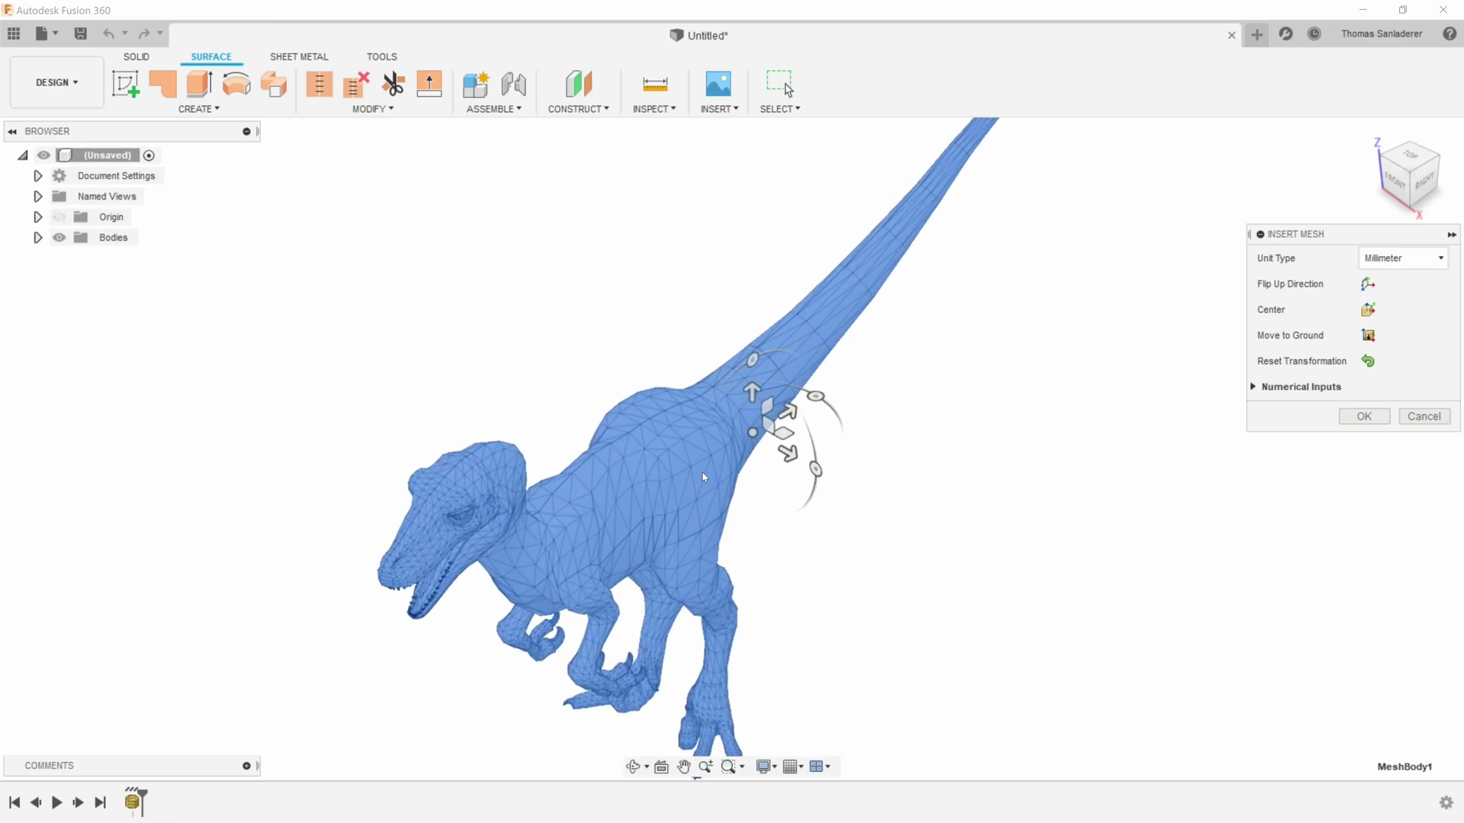
scroll(703, 478, "down", 3)
Orbit around the inserted raptor mesh to inspect it before confirming.
left_click_drag(835, 592, 871, 558)
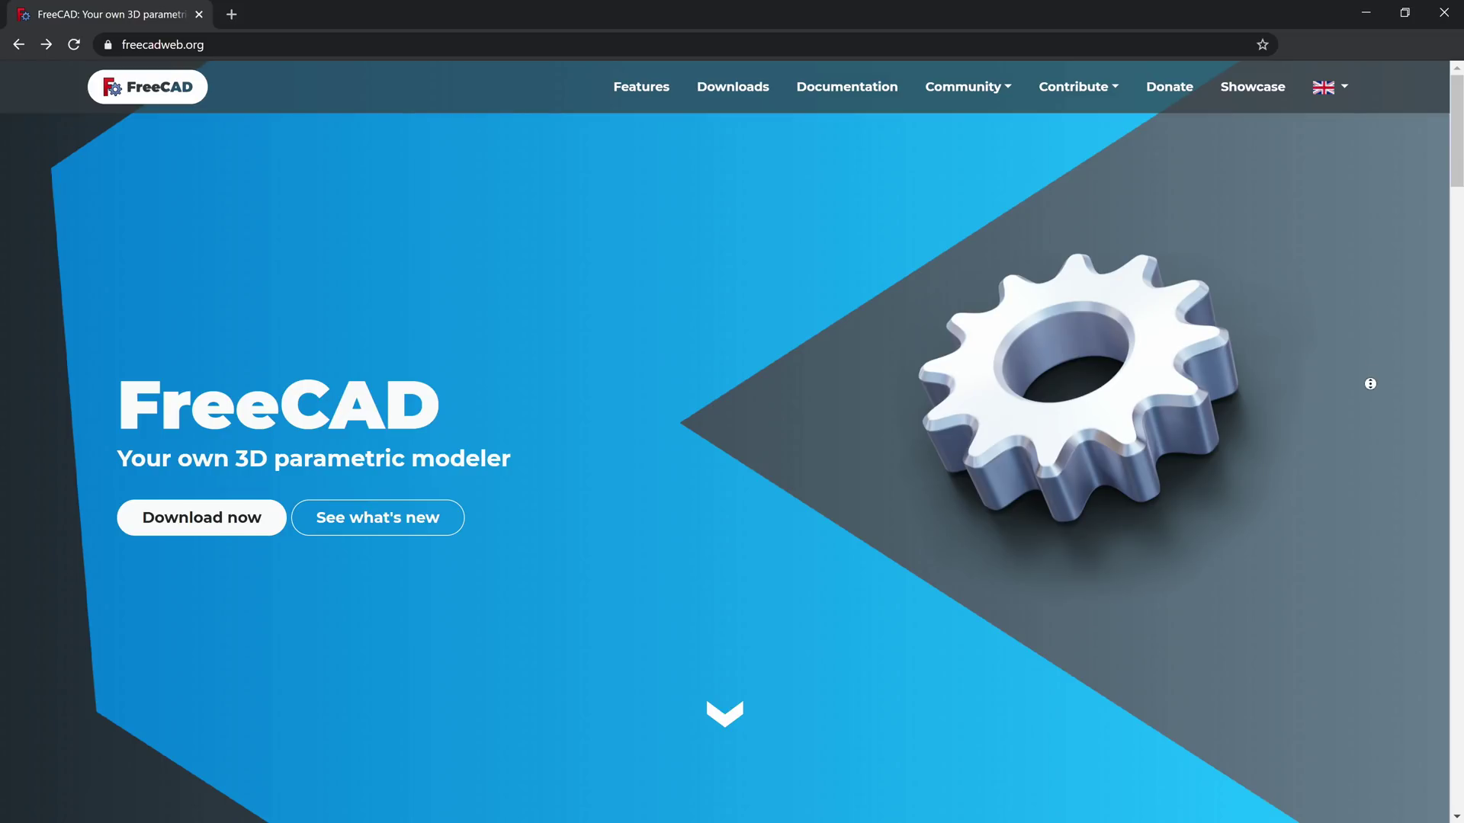
scroll(1370, 385, "down", 3)
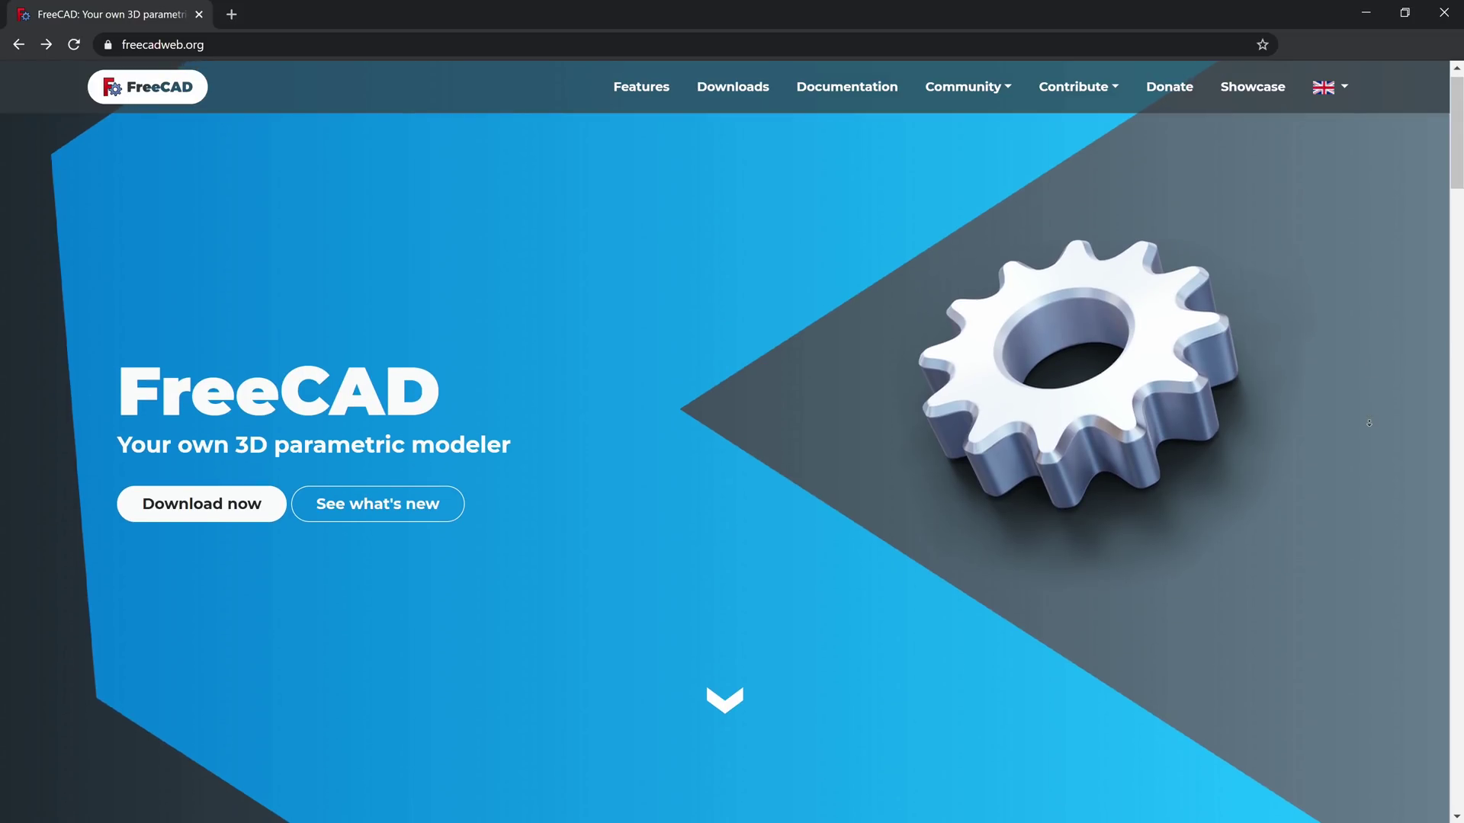
scroll(1370, 429, "down", 2)
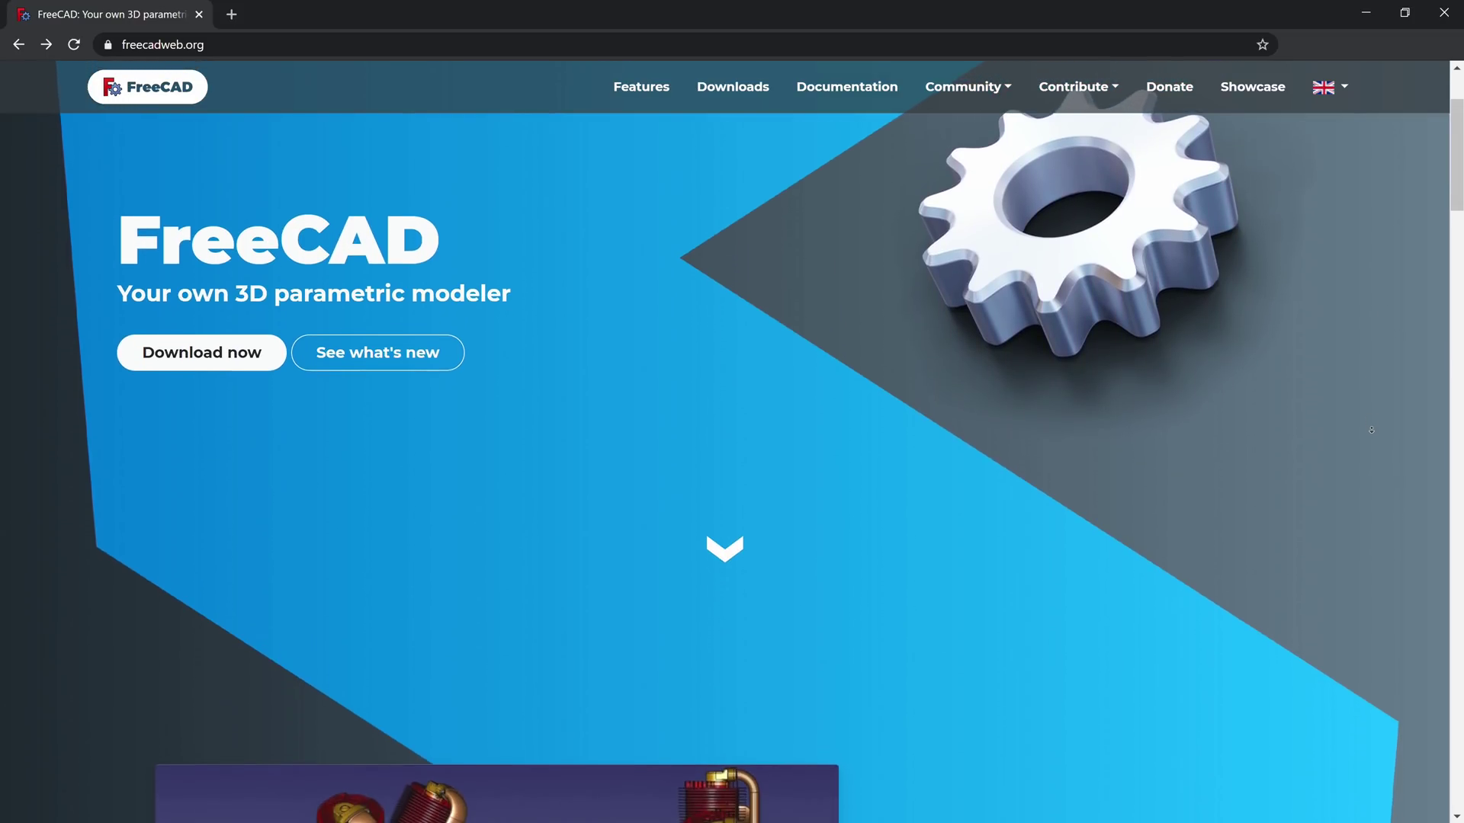
scroll(1370, 430, "down", 2)
scroll(1370, 430, "down", 2)
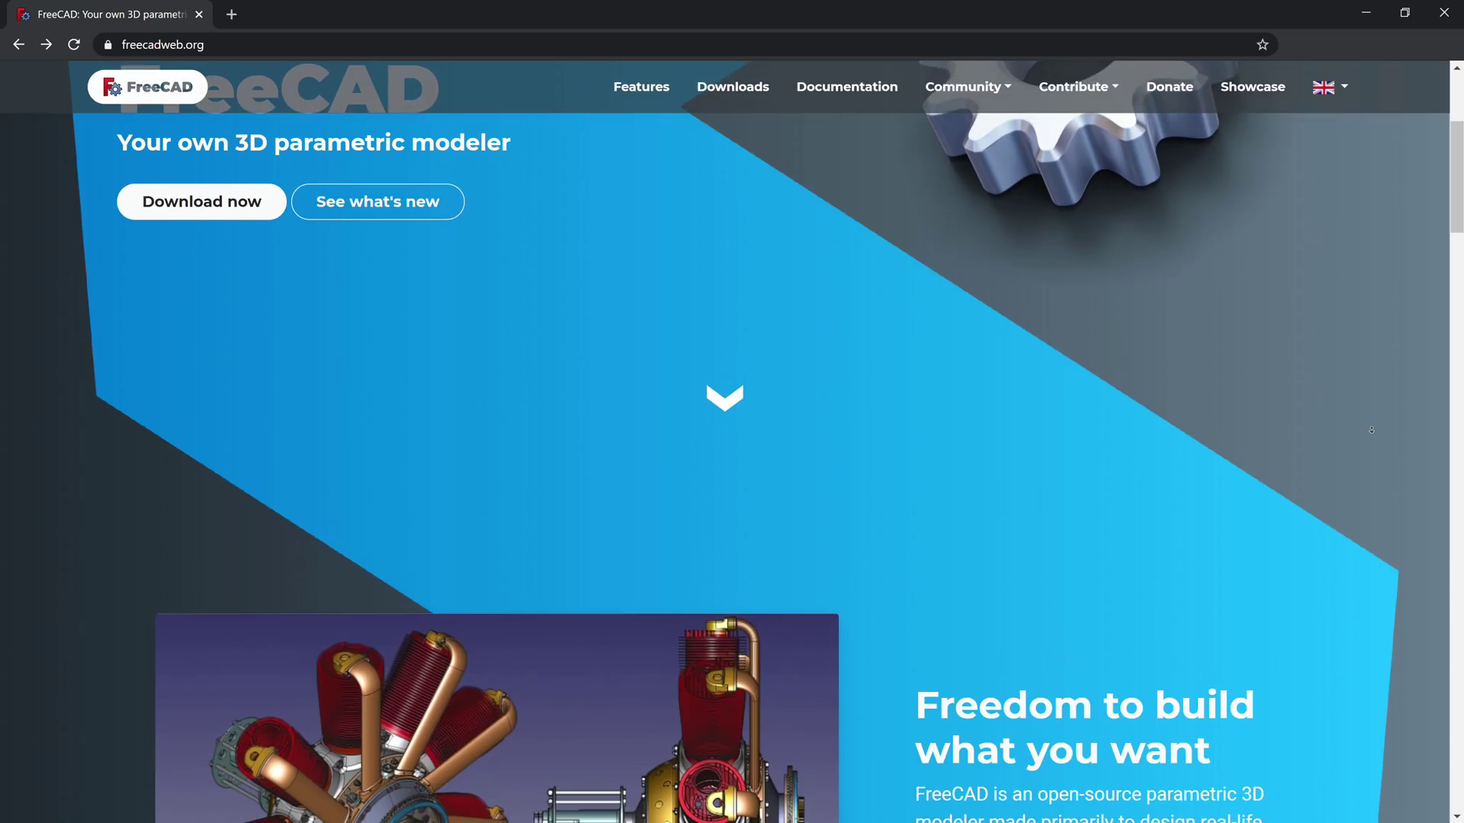
scroll(1370, 431, "down", 2)
scroll(1369, 430, "down", 2)
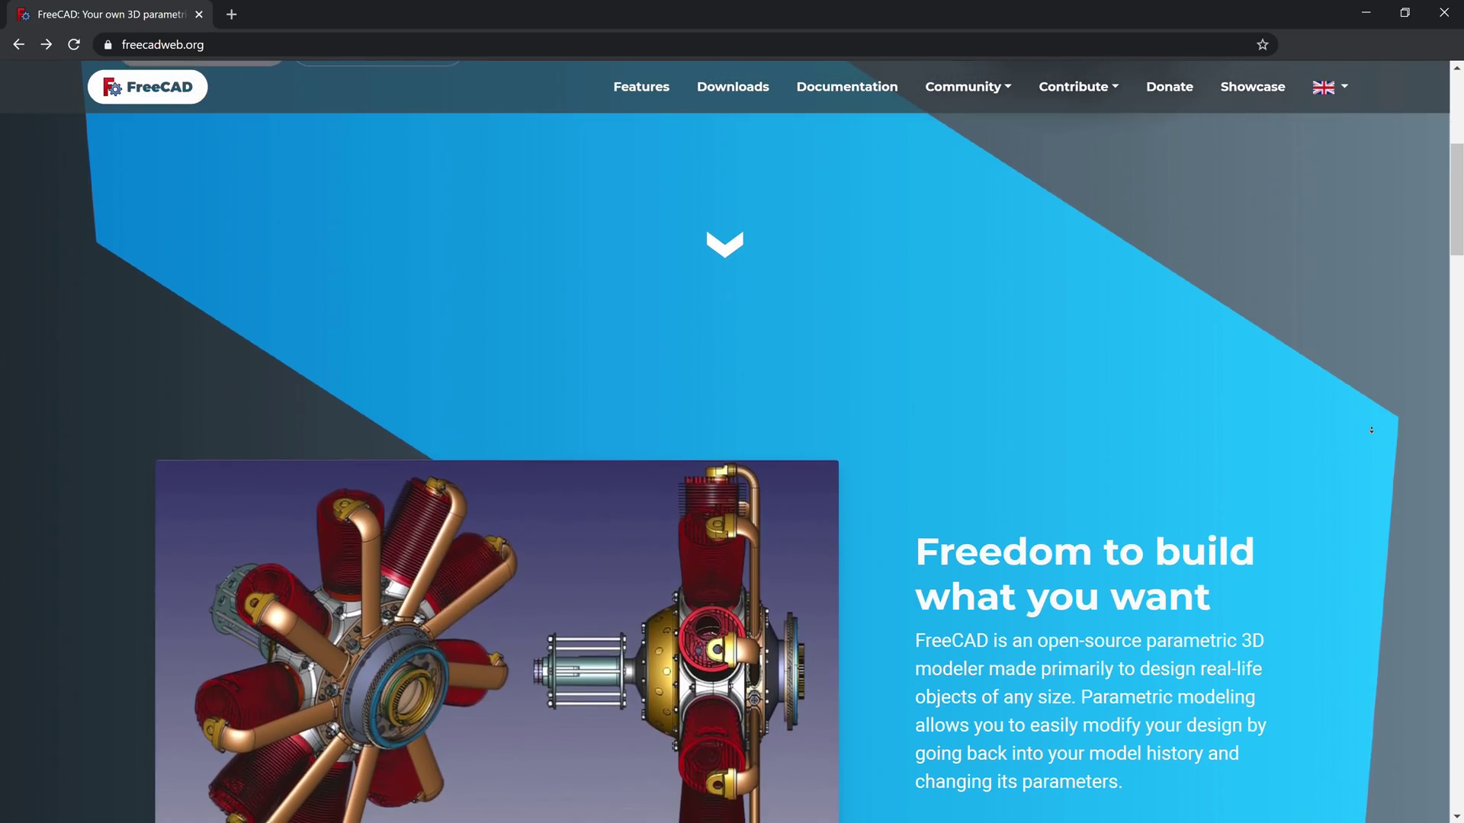